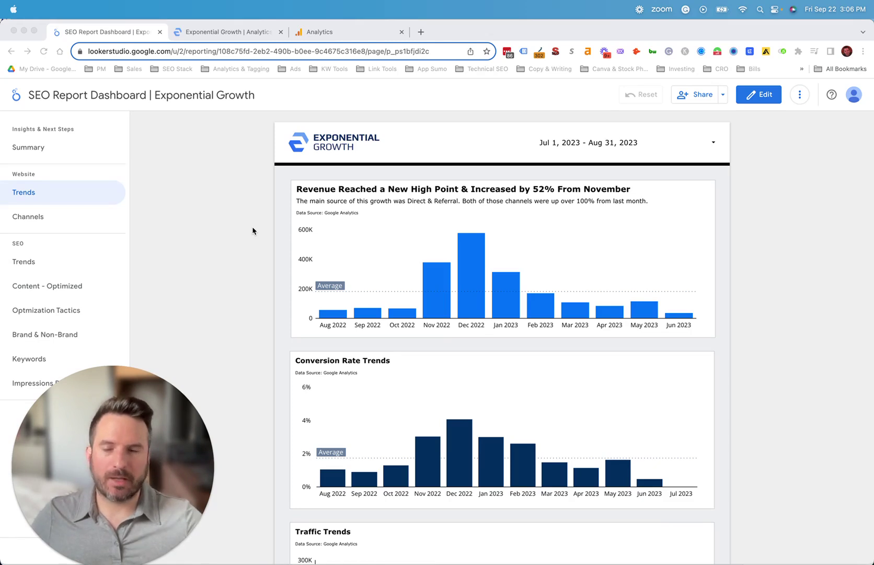
Step: Open the Summary page under Insights & Next Steps in the left navigation
left_click(52, 146)
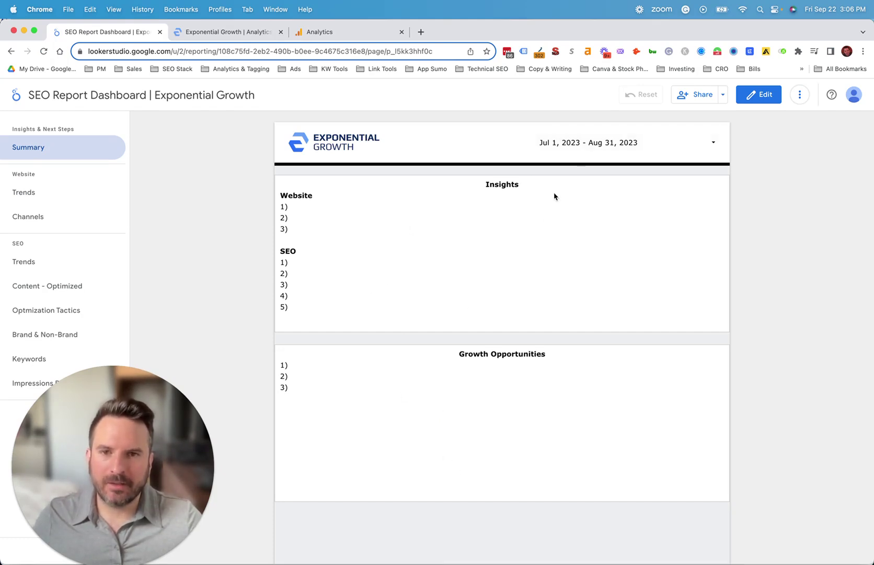
Step: Review the Jul 1 – Aug 31, 2023 Summary page and its blank Website and SEO insight slots
left_click(442, 194)
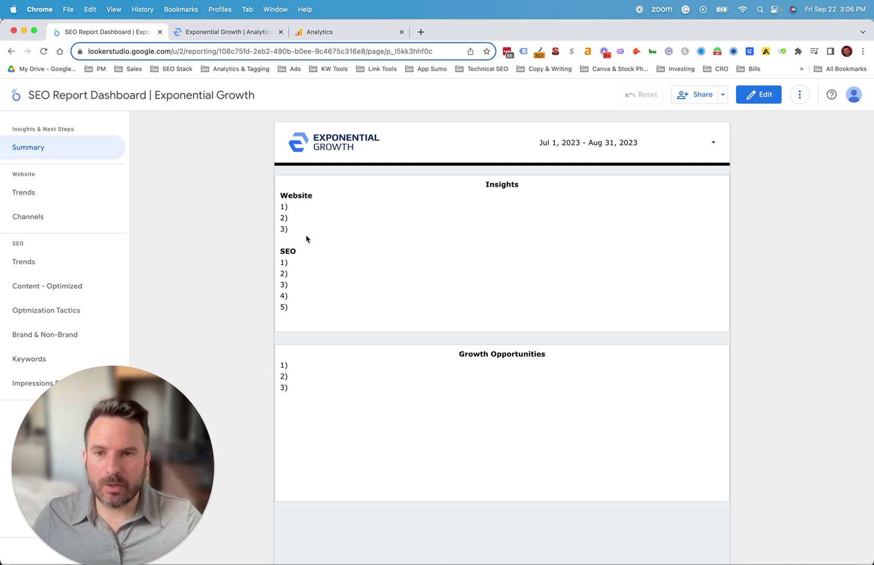
left_click_drag(287, 262, 319, 289)
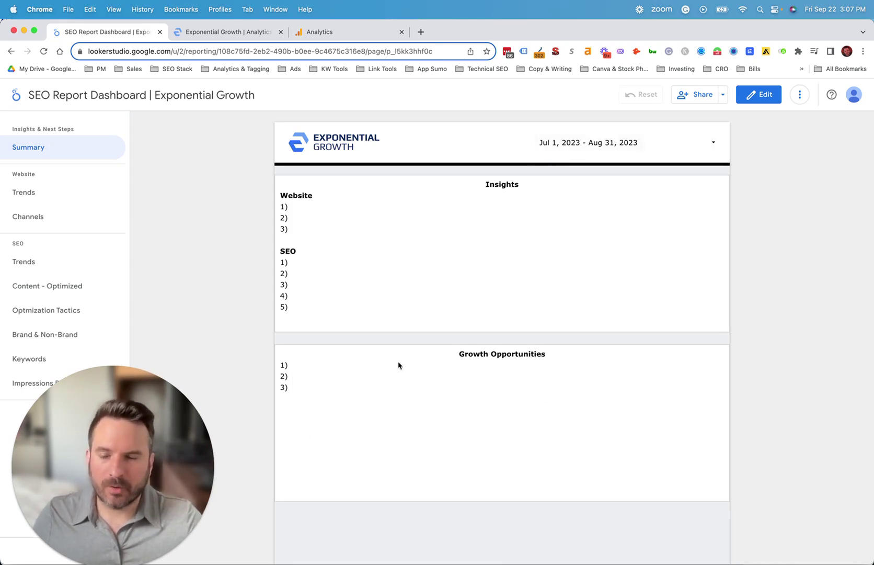
scroll(584, 329, "down", 5)
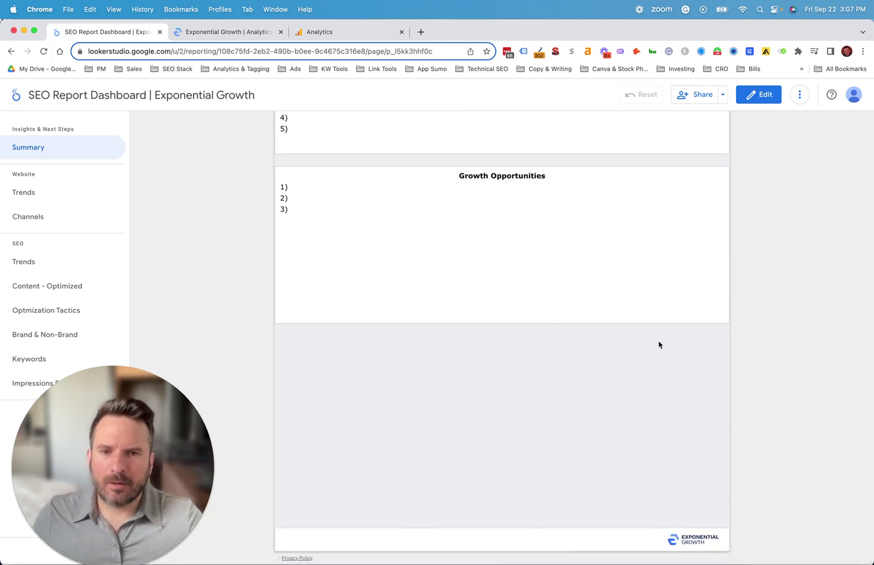
scroll(531, 402, "up", 5)
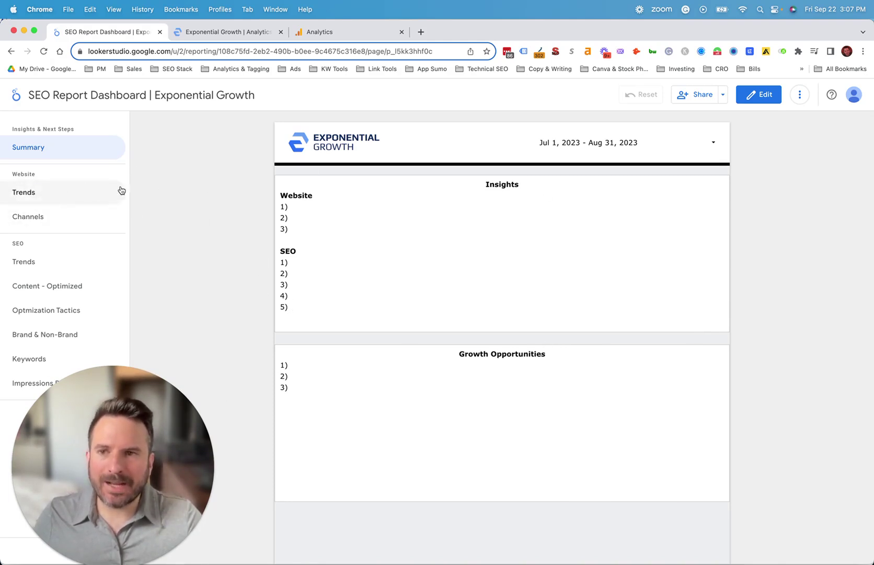
left_click(96, 195)
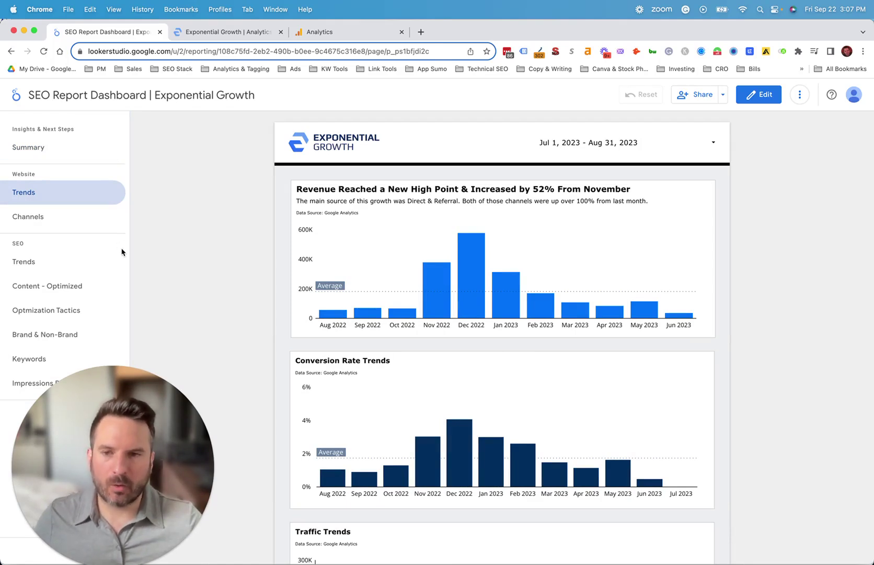
scroll(269, 297, "down", 1)
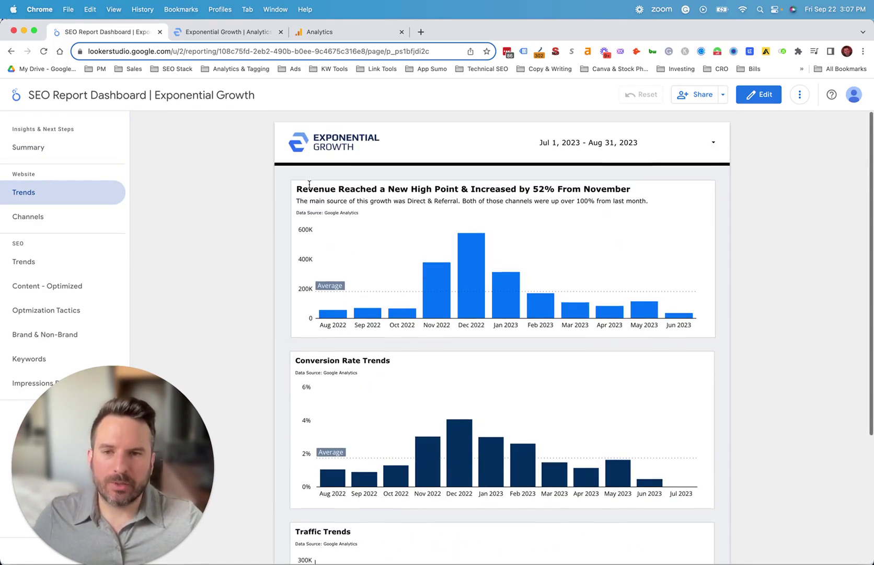
scroll(361, 413, "down", 3)
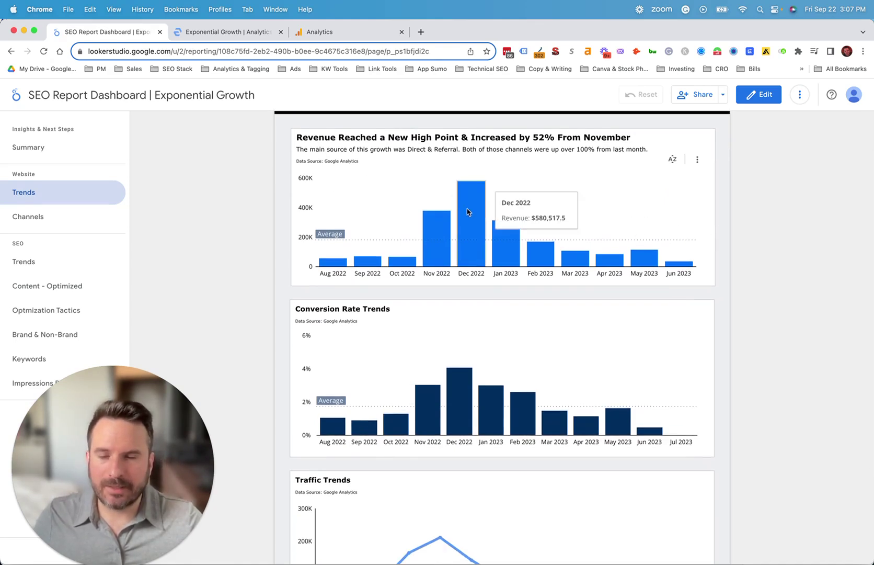
mouse_move(425, 233)
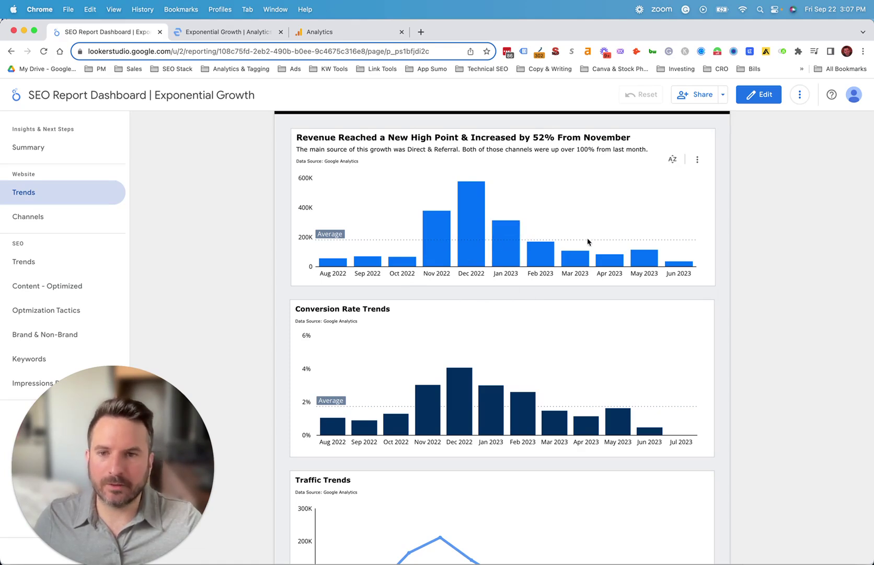
scroll(575, 251, "down", 1)
mouse_move(499, 371)
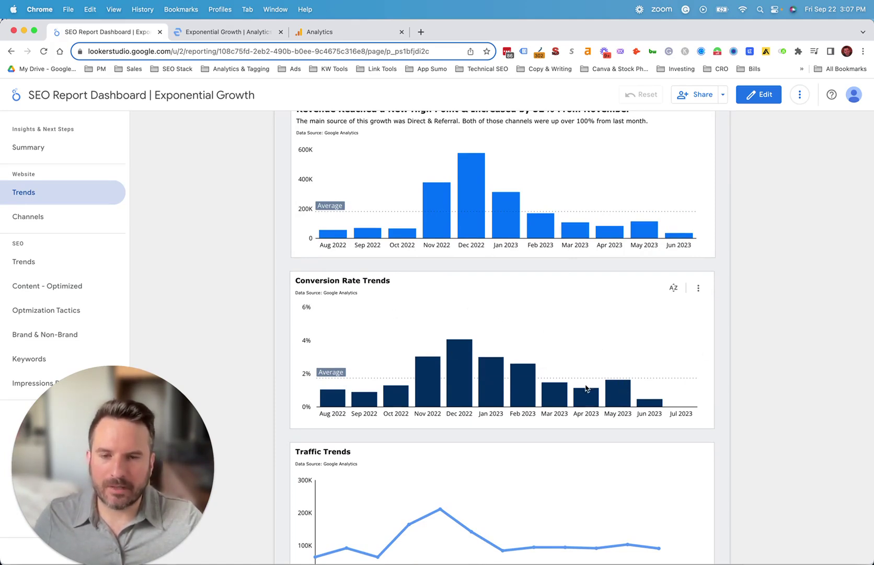
scroll(606, 387, "down", 2)
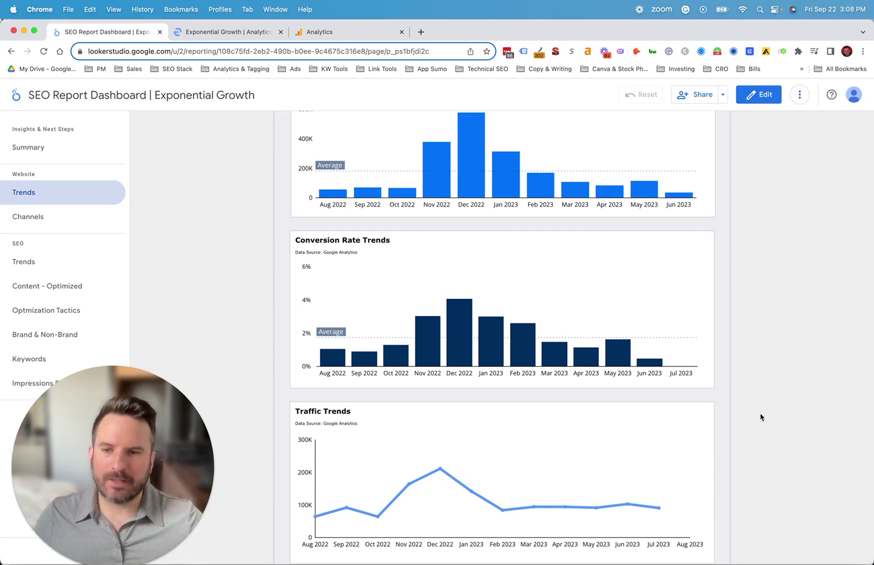
scroll(415, 345, "up", 1)
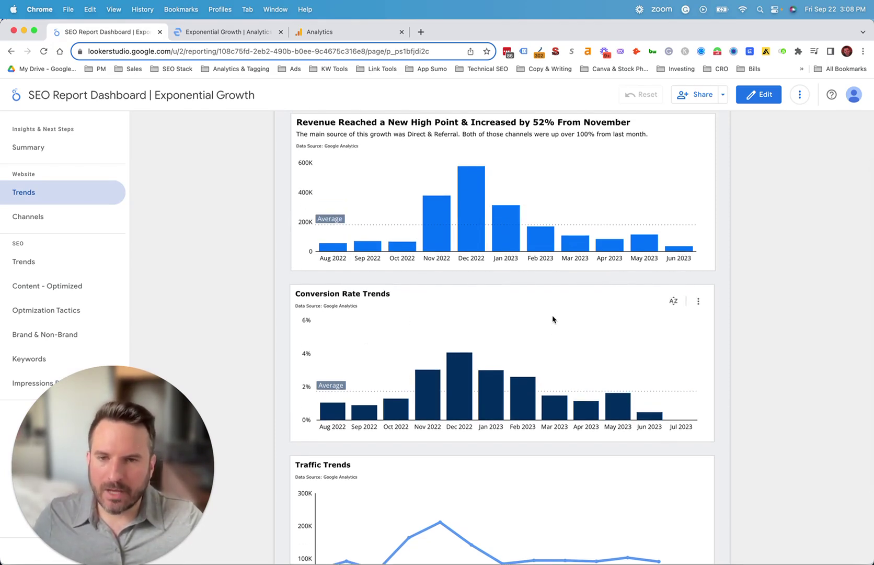
Step: Open the Channels page and look over the Top Channels charts and the Channel Data table
left_click(79, 219)
scroll(306, 303, "down", 2)
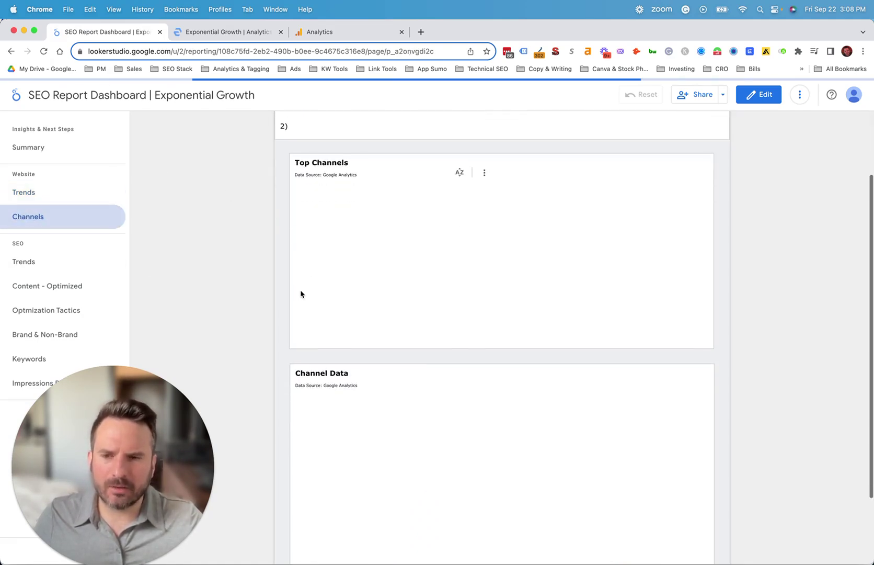
scroll(295, 285, "down", 1)
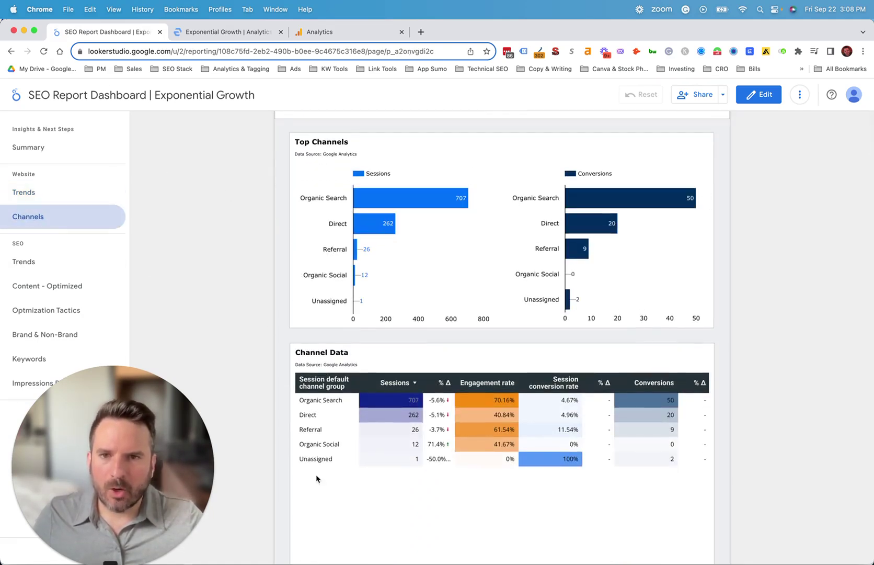
mouse_move(391, 198)
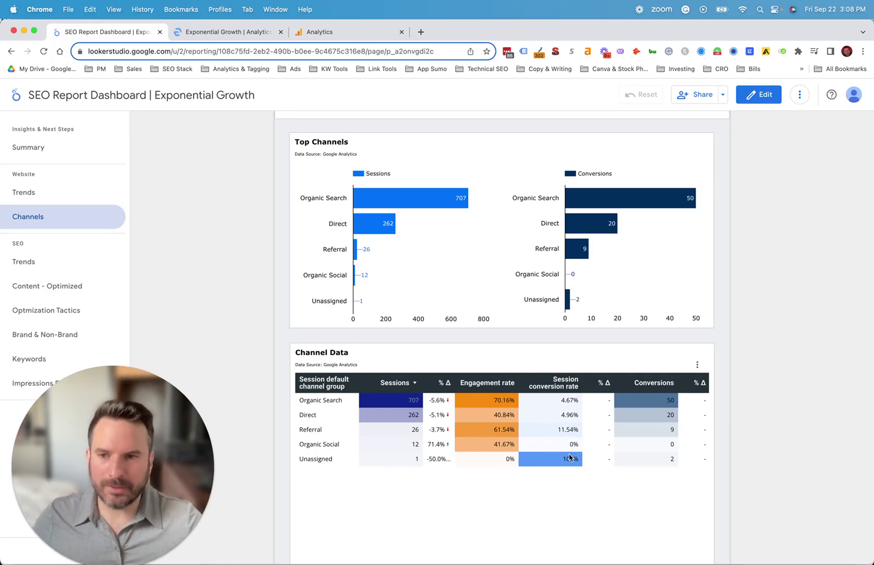
scroll(168, 302, "up", 4)
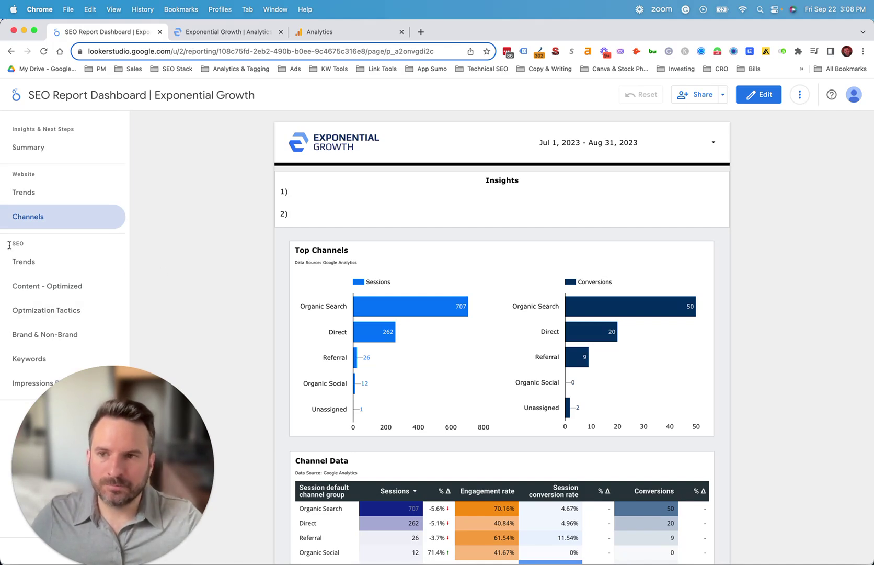
left_click(73, 263)
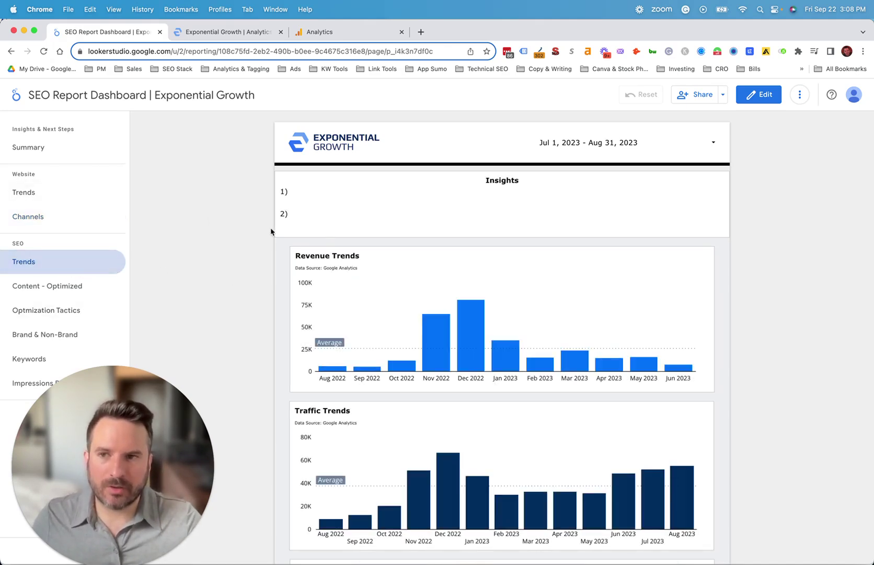
scroll(330, 247, "down", 4)
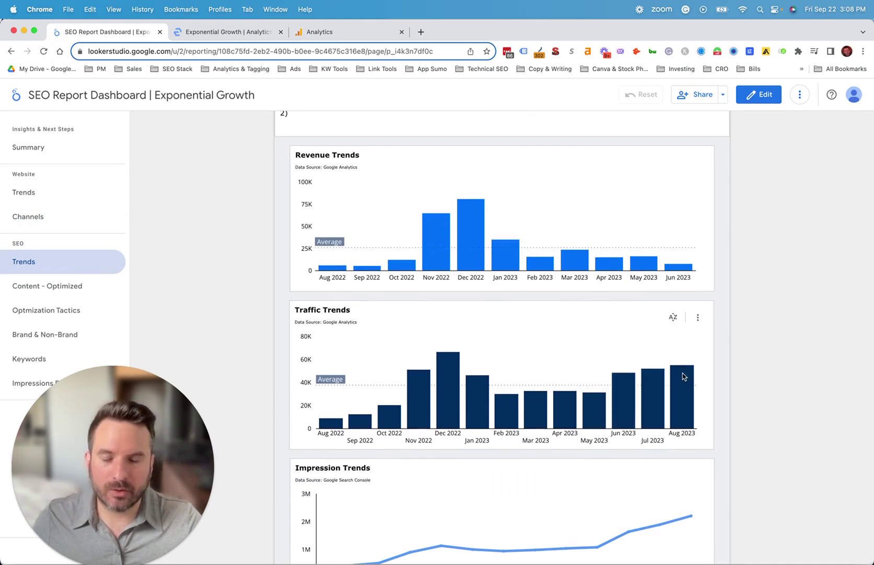
scroll(809, 450, "down", 1)
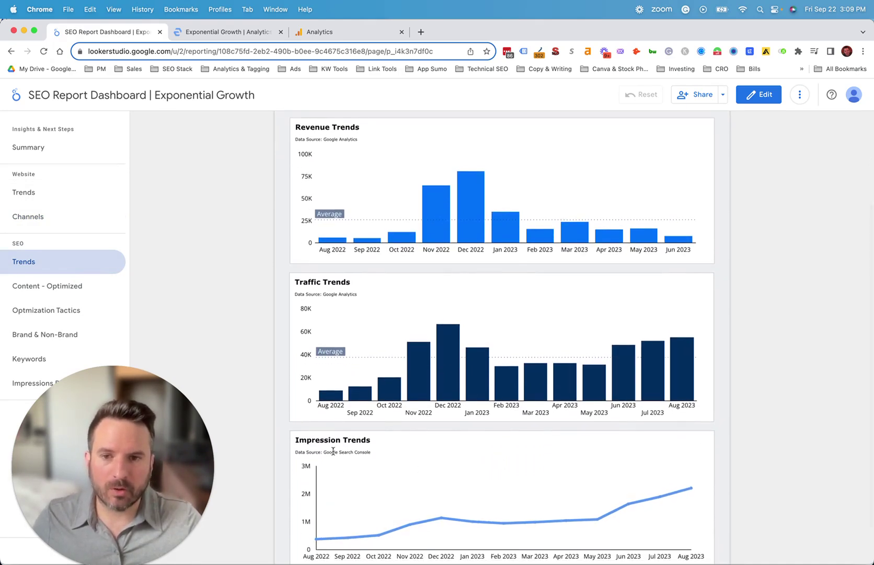
scroll(298, 434, "up", 2)
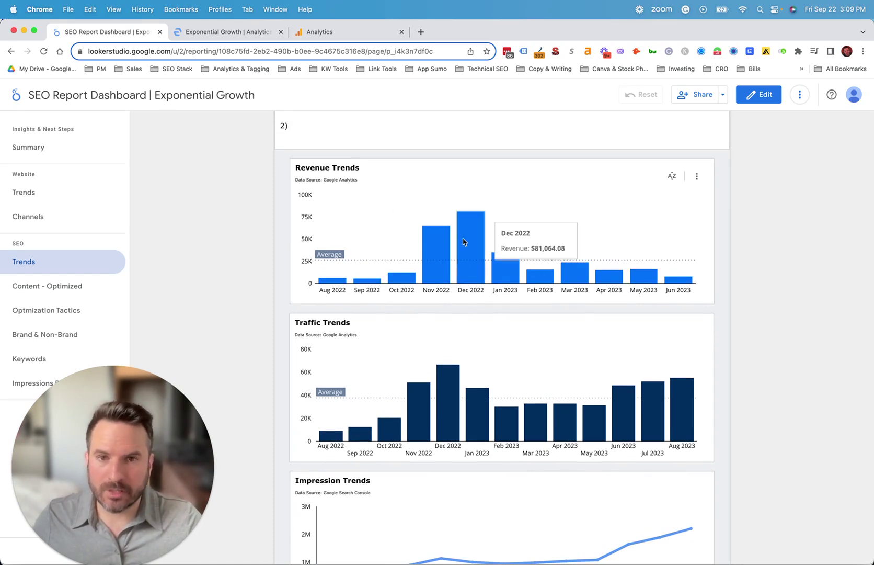
mouse_move(469, 236)
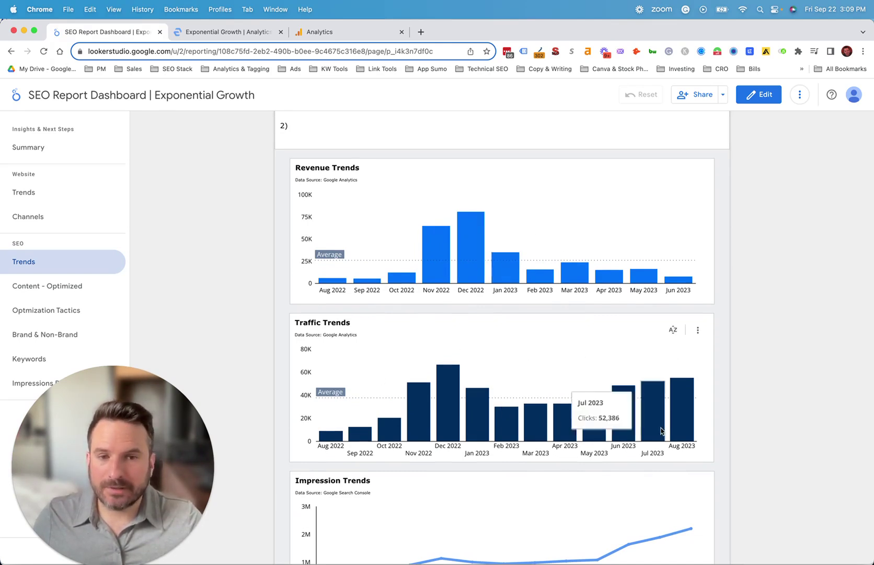
mouse_move(690, 408)
scroll(693, 405, "down", 2)
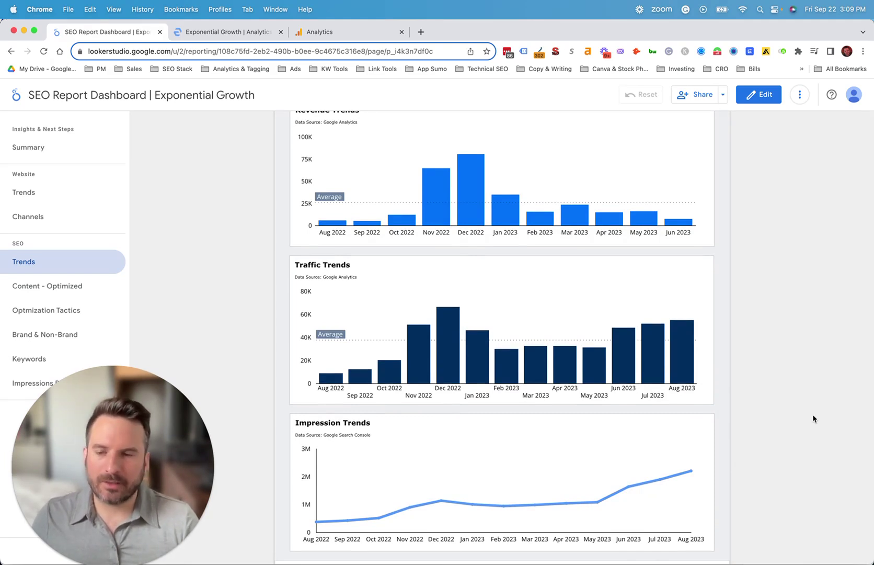
scroll(763, 377, "up", 3)
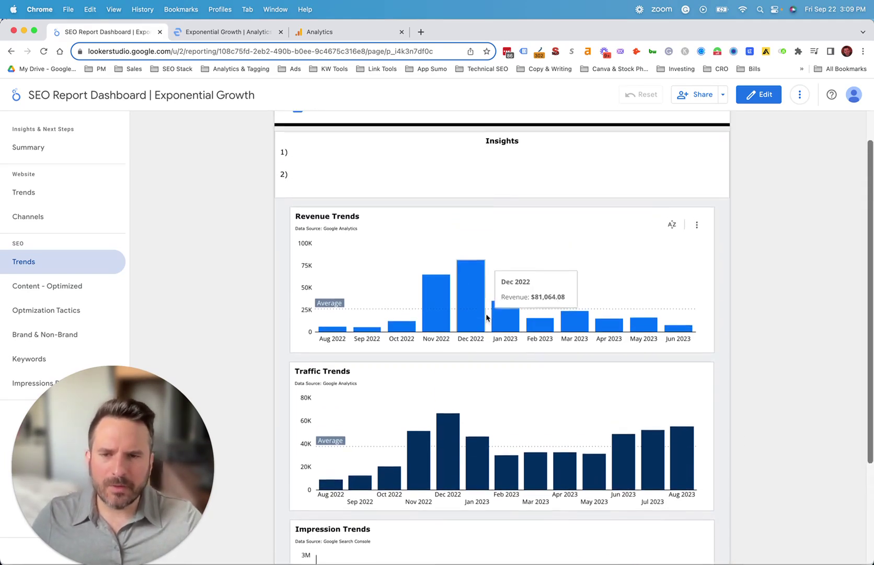
scroll(282, 246, "down", 1)
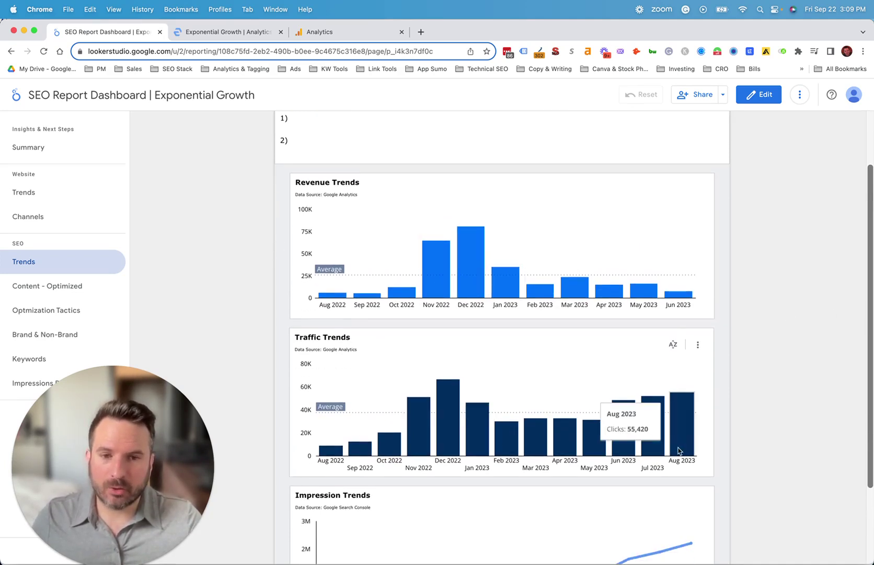
scroll(664, 470, "down", 3)
scroll(758, 431, "up", 2)
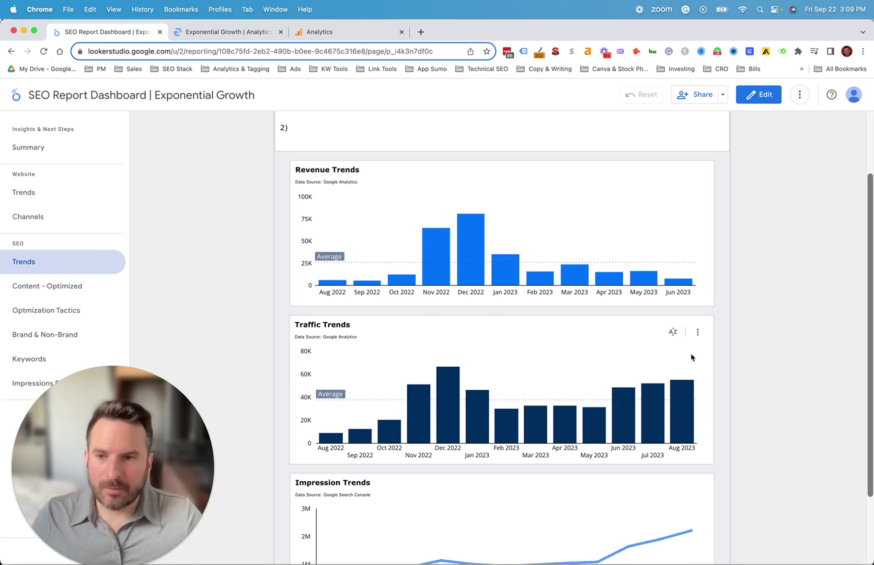
scroll(701, 355, "down", 2)
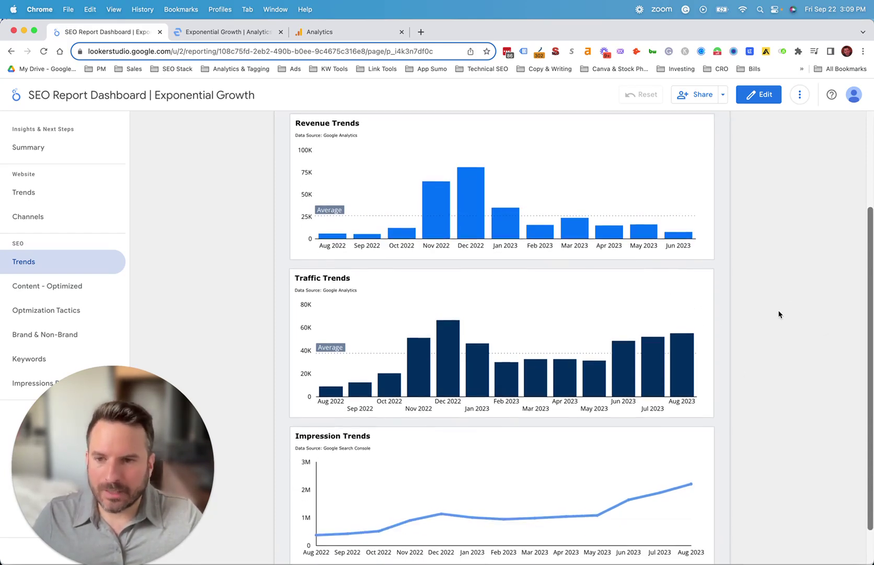
scroll(773, 336, "down", 1)
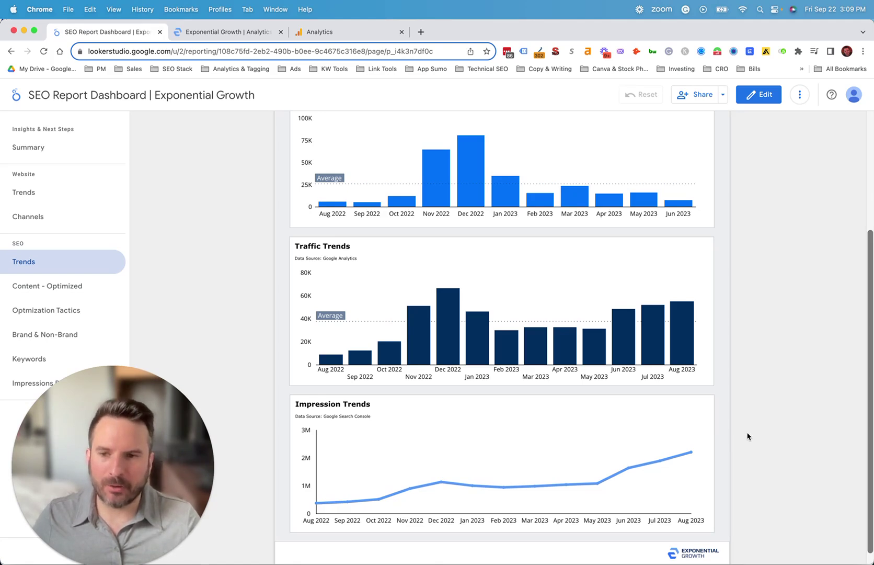
scroll(366, 253, "up", 3)
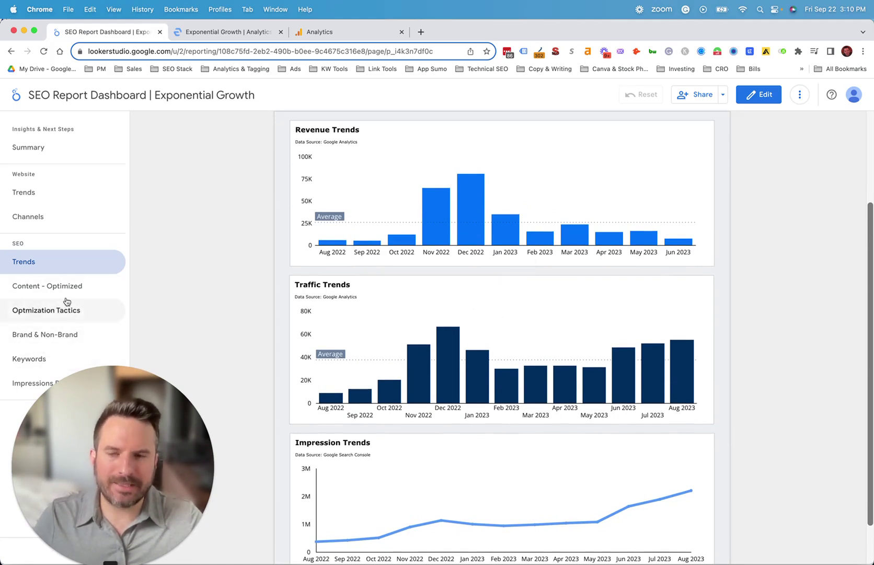
Step: Open Content - Optimized and filter its traffic chart to the court-transcripts-cost landing page
left_click(92, 296)
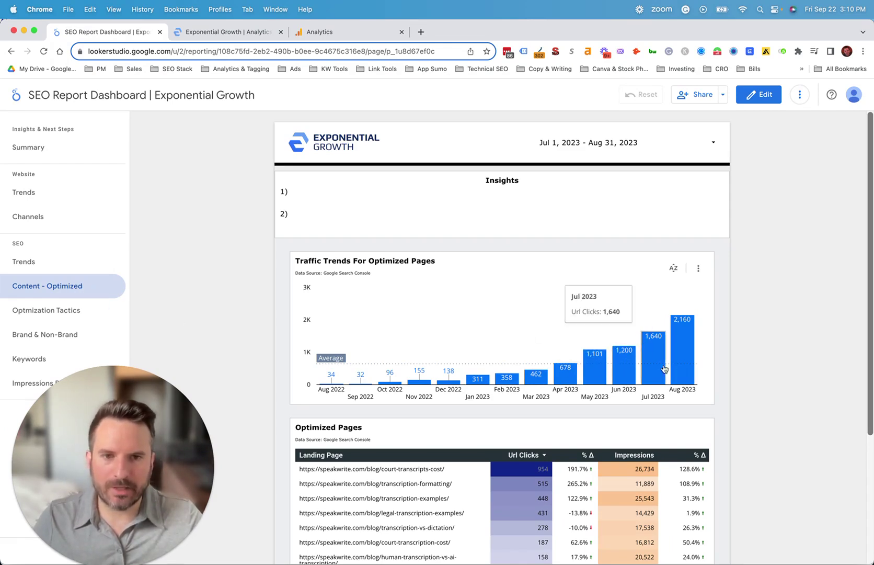
mouse_move(642, 365)
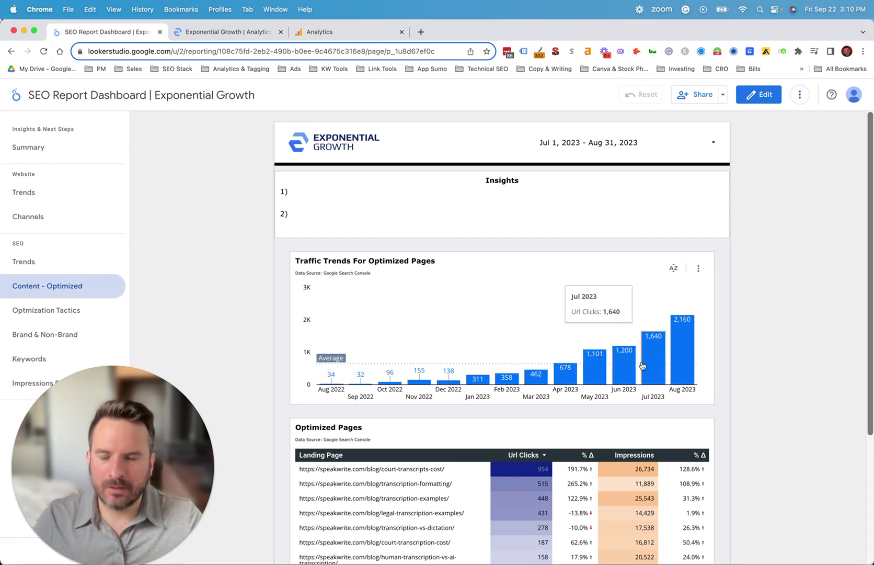
left_click(394, 470)
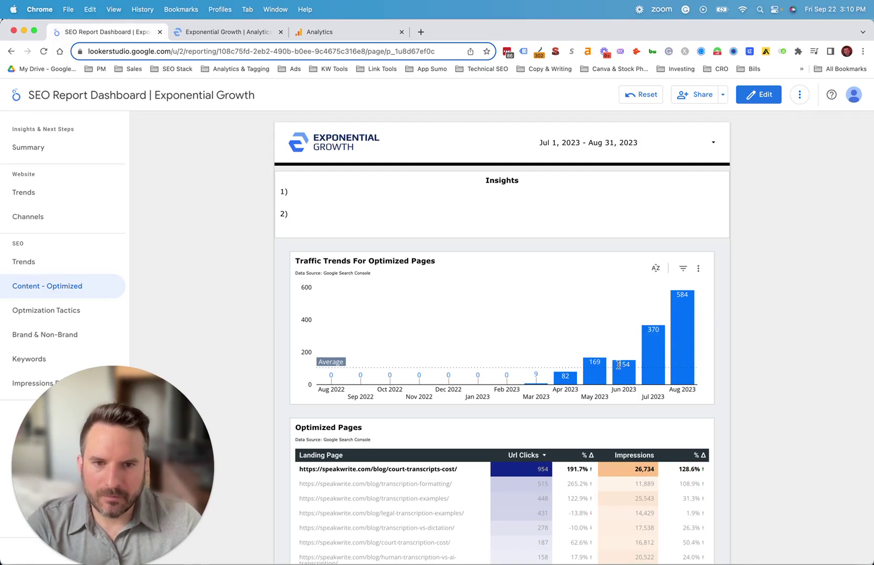
Step: Clear the court-transcripts-cost filter, briefly filter to transcription-examples, then clear that filter too
left_click(387, 470)
left_click(387, 497)
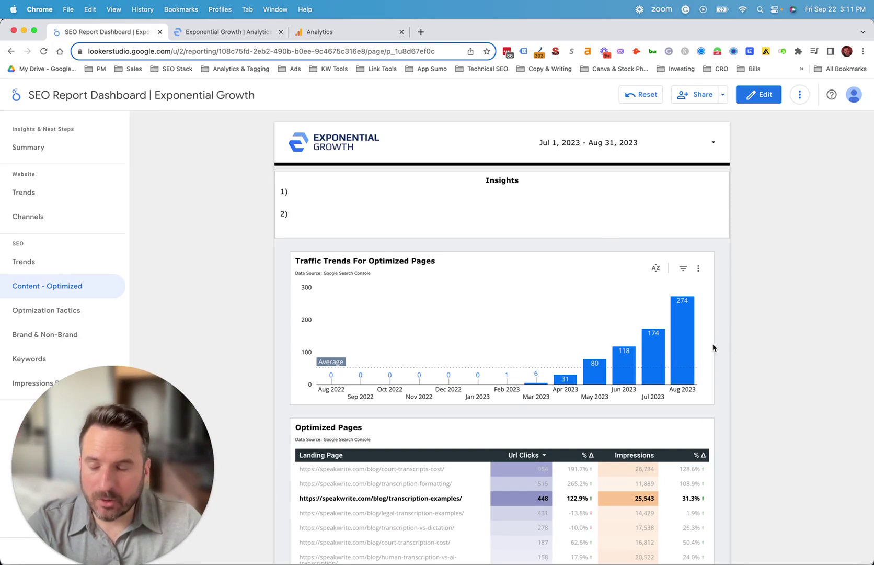
left_click(382, 500)
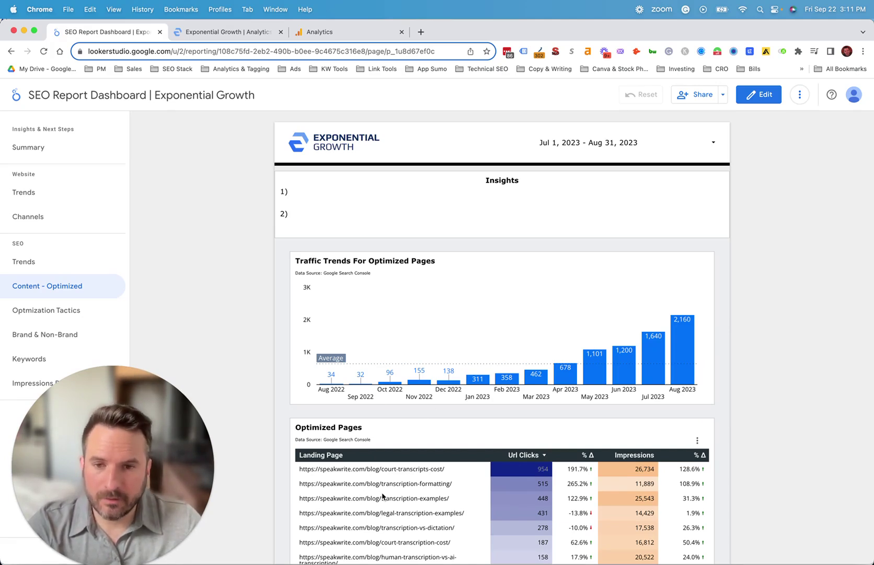
Step: Switch the report to edit mode and select the Optimized Pages table, scrolling Setup to Filter
left_click(745, 103)
left_click(372, 384)
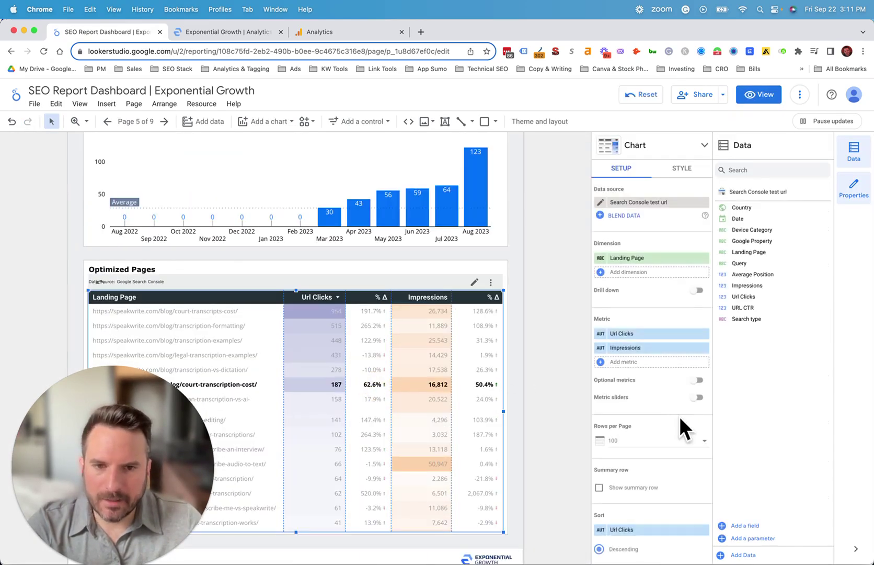
scroll(683, 428, "down", 6)
Step: Open the 'client example target pages' filter, edit its RegExp value, then close and discard changes
left_click(601, 421)
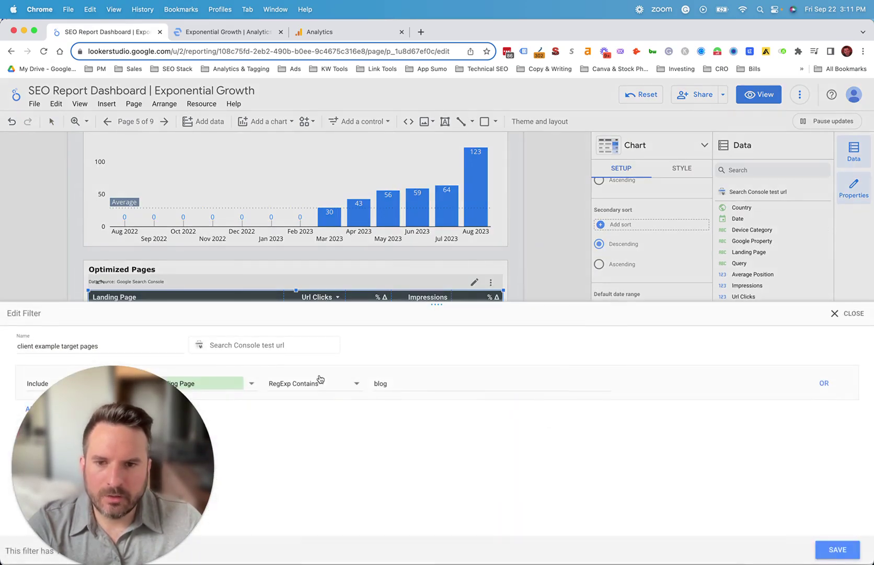
left_click(458, 386)
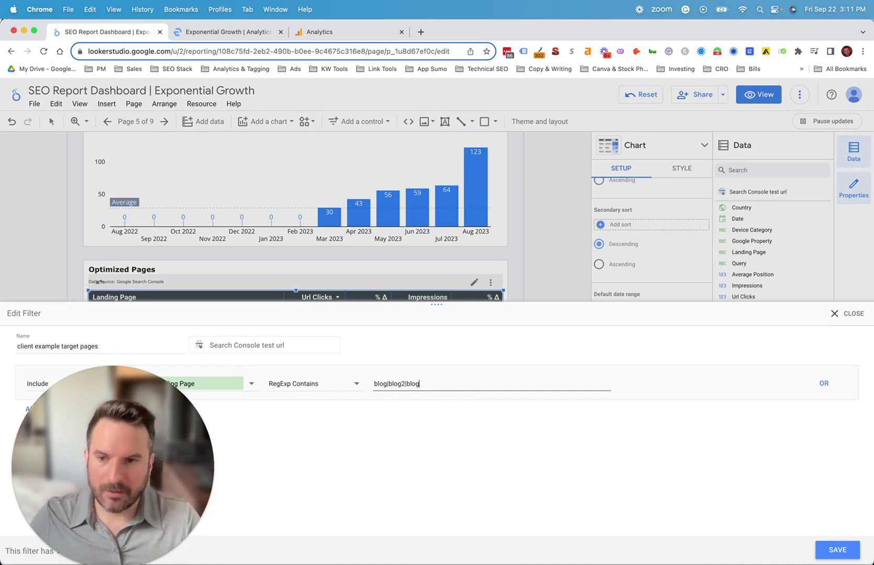
left_click(847, 313)
left_click(587, 356)
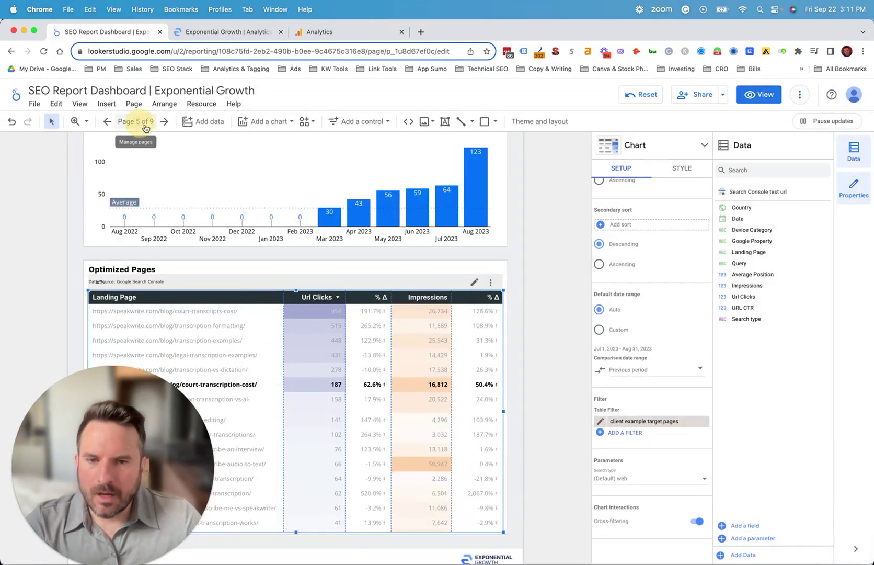
Step: Go to the Optimization Tactics page from the page list and look over its Page Tactics table
left_click(136, 121)
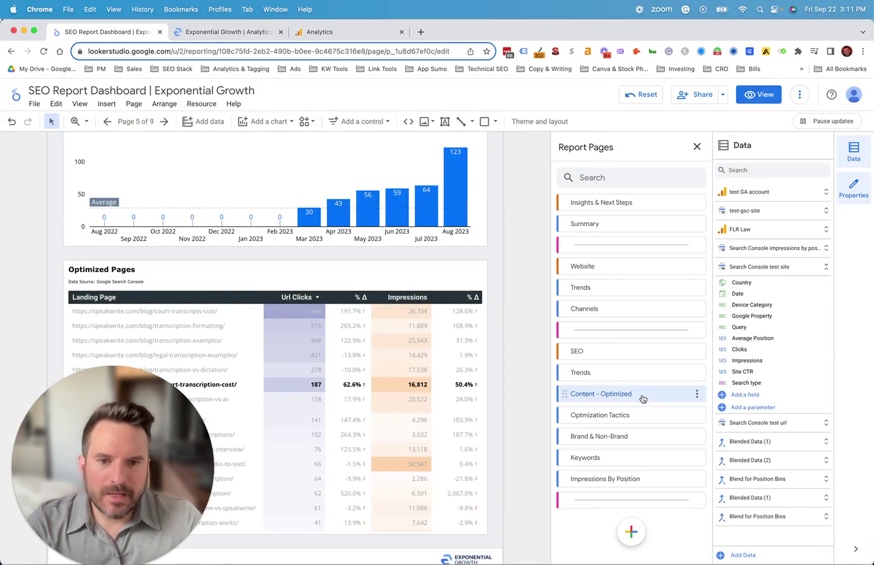
left_click(596, 415)
scroll(448, 402, "down", 5)
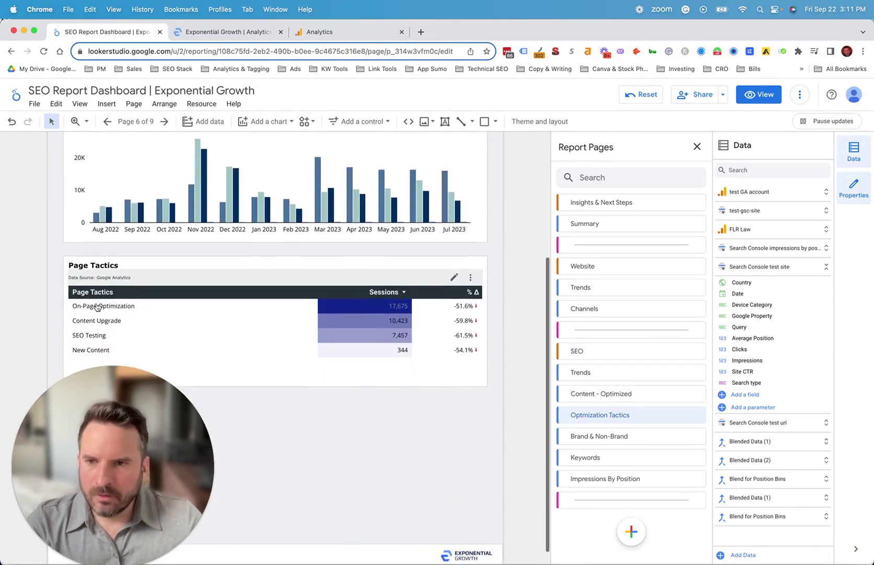
scroll(230, 298, "up", 3)
scroll(223, 286, "up", 2)
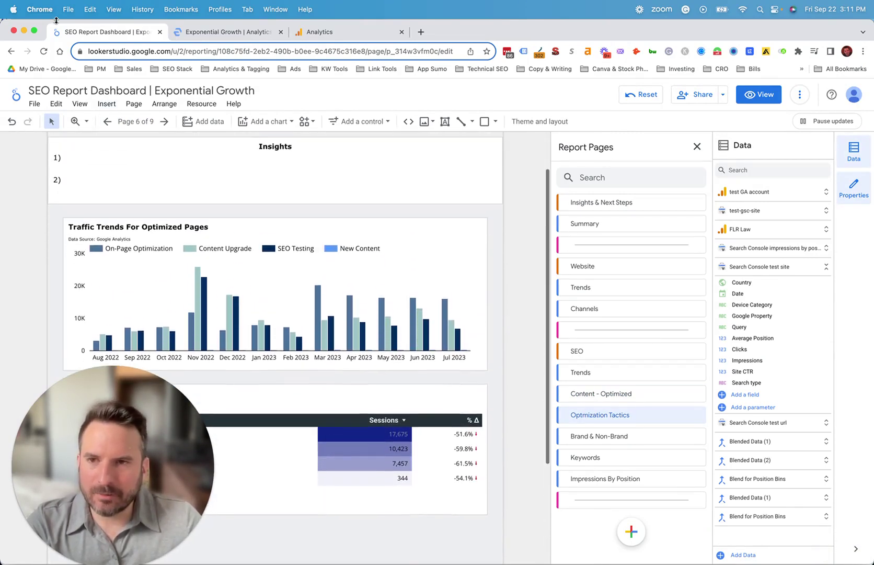
scroll(164, 200, "down", 4)
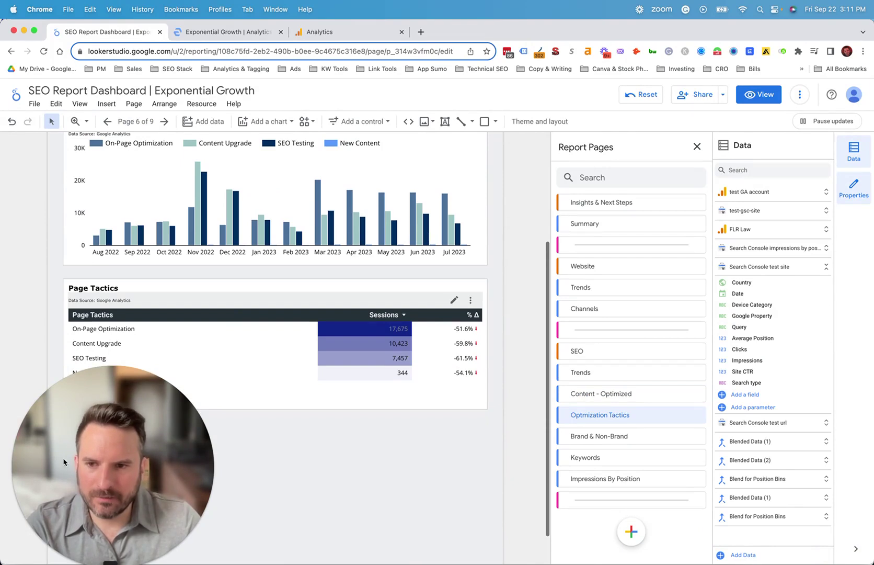
left_click_drag(151, 411, 730, 494)
scroll(251, 444, "up", 3)
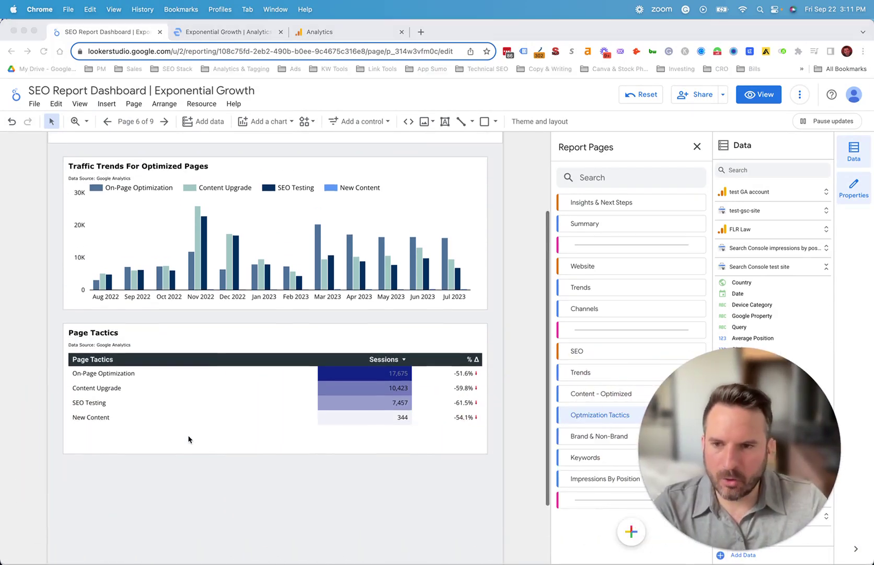
scroll(125, 373, "up", 1)
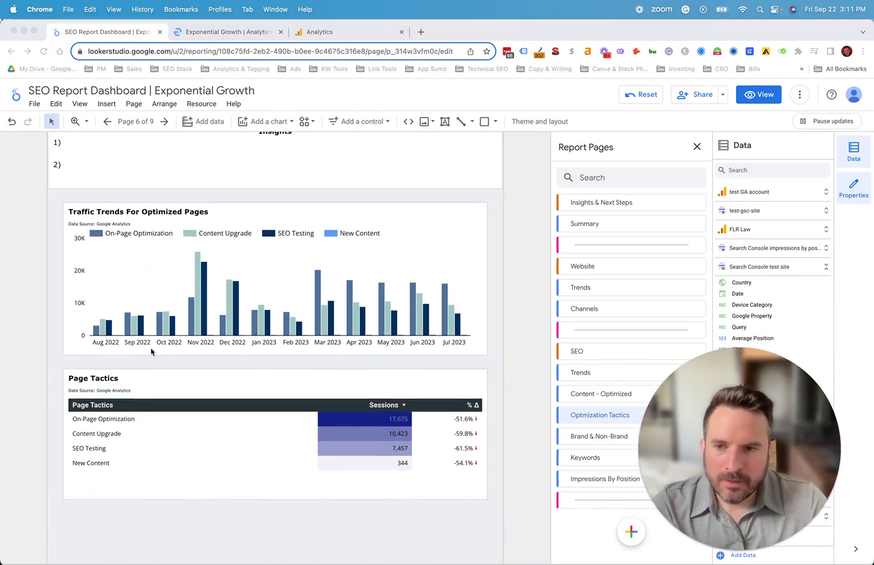
left_click(732, 104)
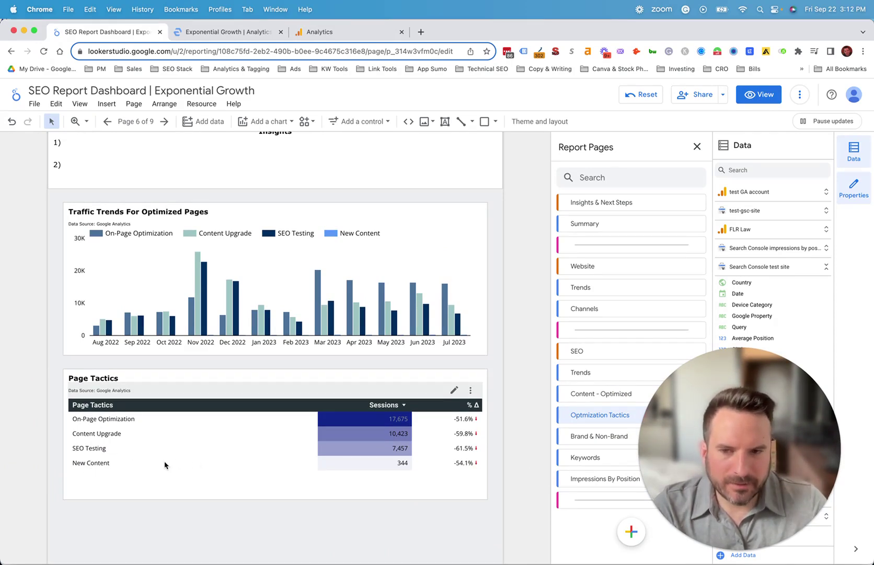
Step: Filter the traffic chart in turn to On-Page Optimization, Content Upgrade, SEO Testing, then New Content
left_click(107, 420)
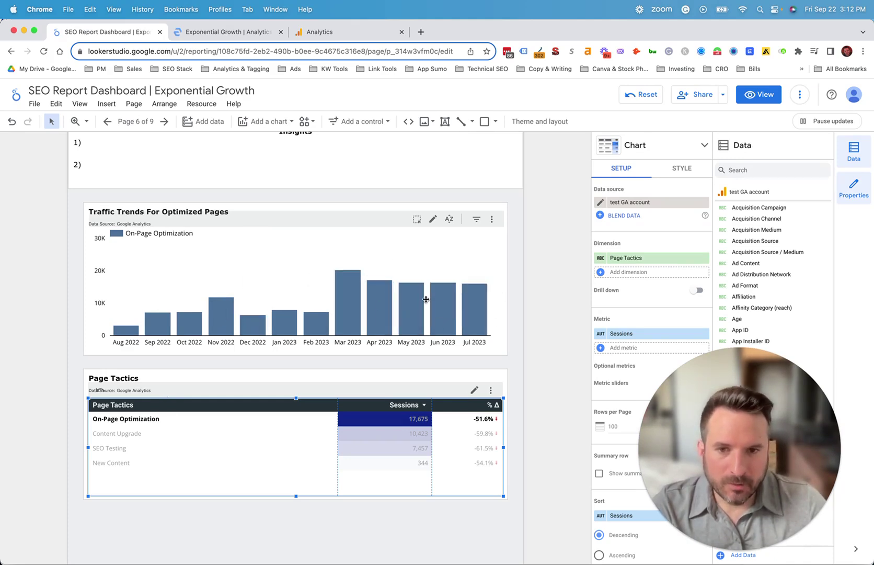
left_click(120, 435)
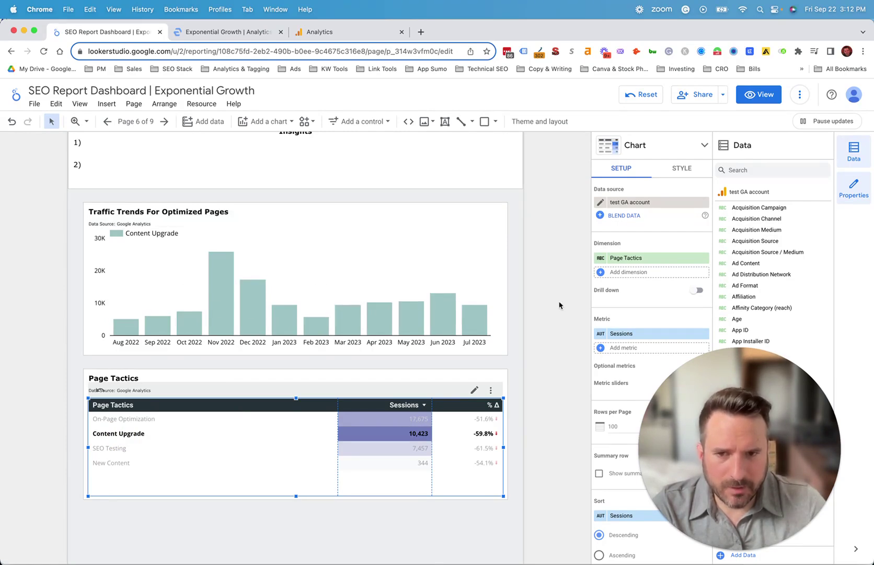
left_click(116, 449)
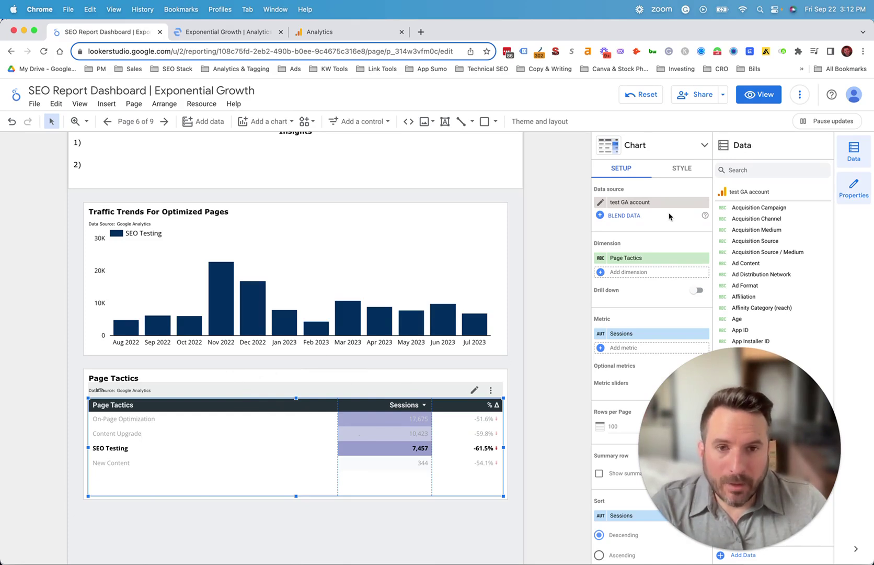
scroll(622, 324, "down", 7)
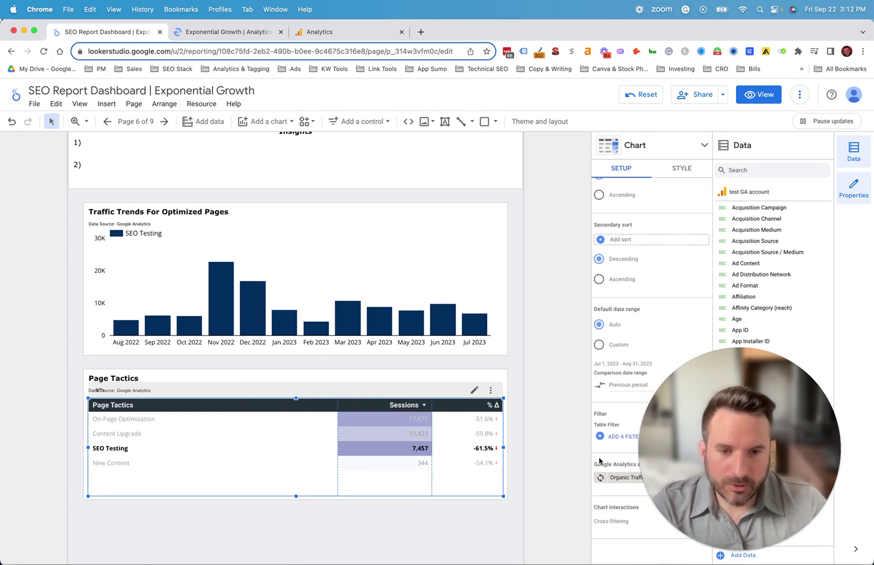
scroll(613, 456, "up", 7)
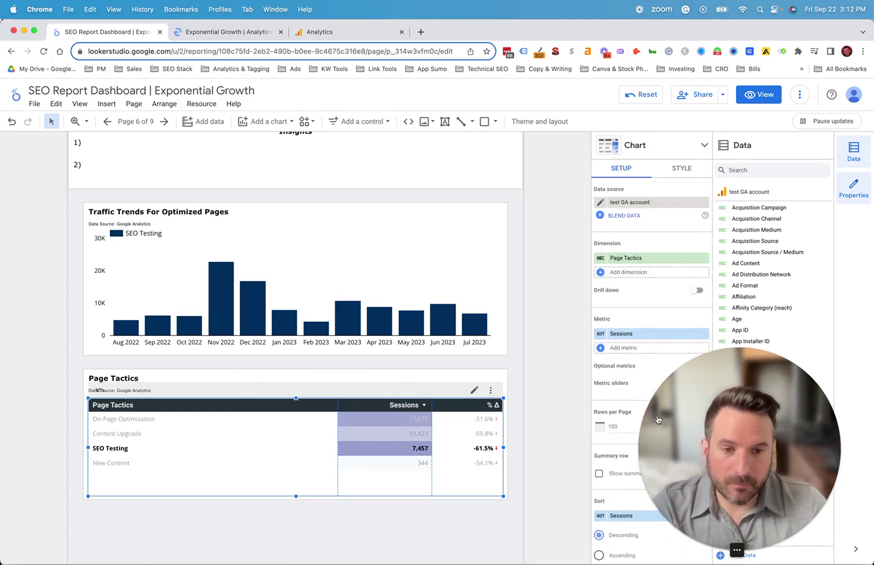
left_click(113, 462)
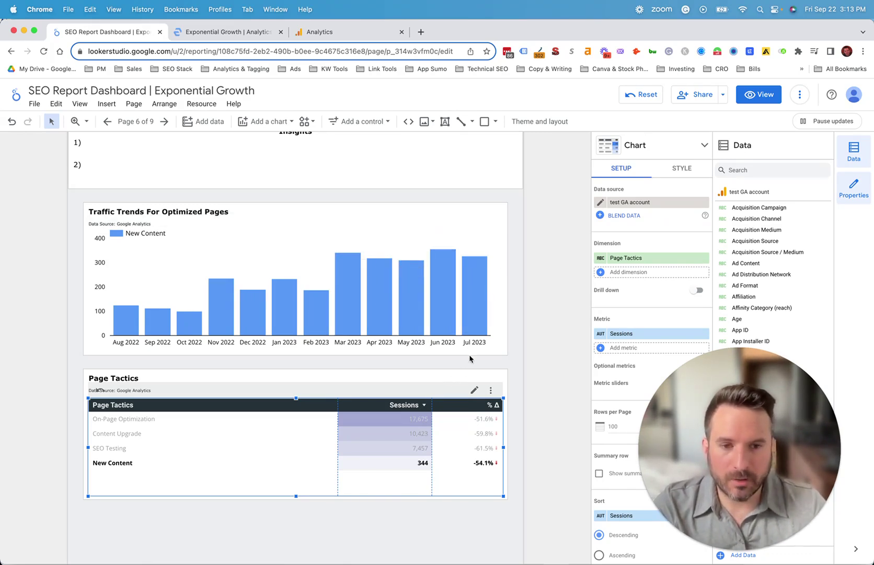
Step: Refilter the chart to On-Page Optimization and open the test GA account data source for editing
left_click(542, 342)
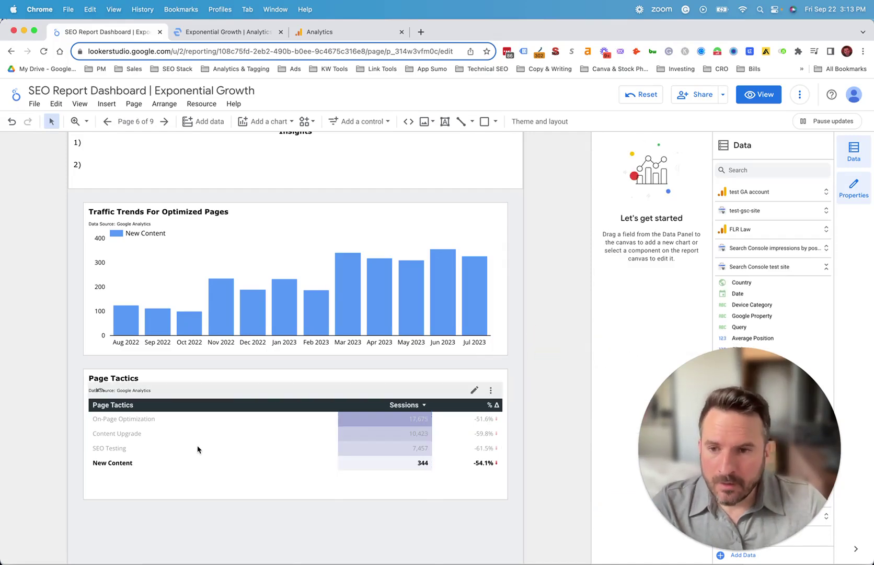
left_click(135, 420)
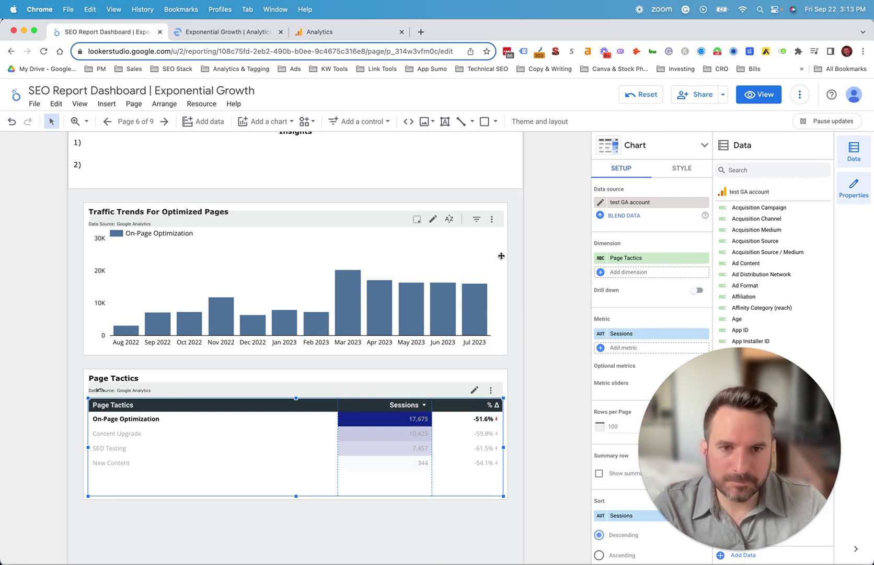
left_click(600, 202)
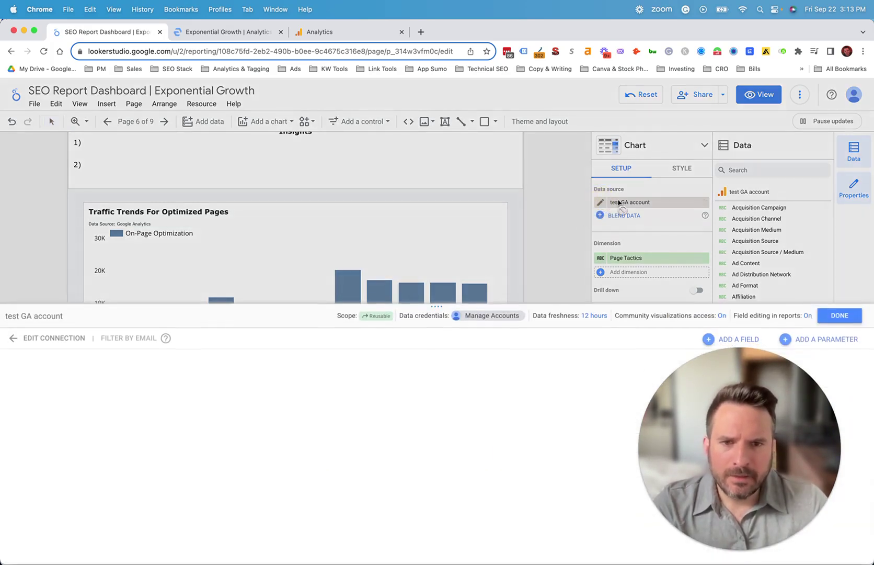
left_click_drag(809, 348, 544, 362)
Step: Search fields for 'tact', review the Page Tactics formula unchanged, then view the Google Analytics connection
left_click(817, 358)
type("tact")
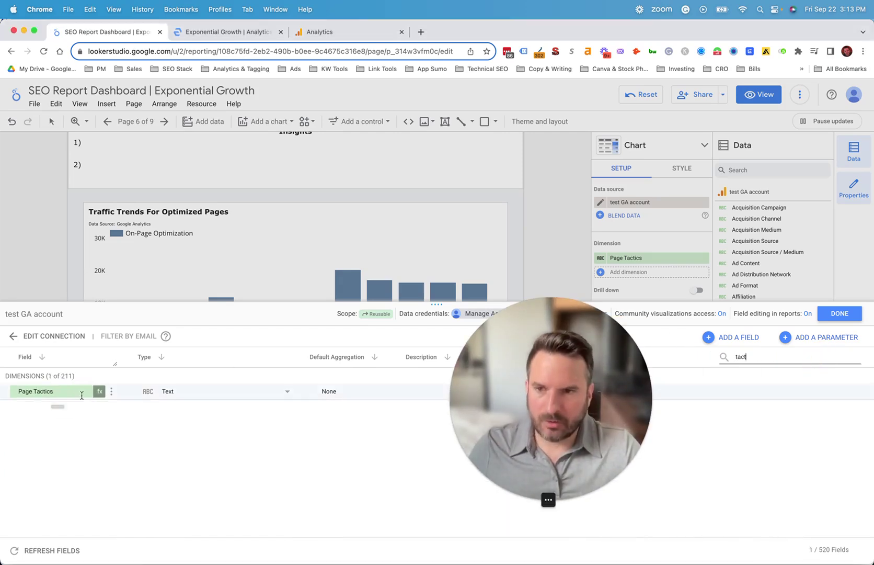
left_click(98, 391)
left_click_drag(553, 384, 748, 402)
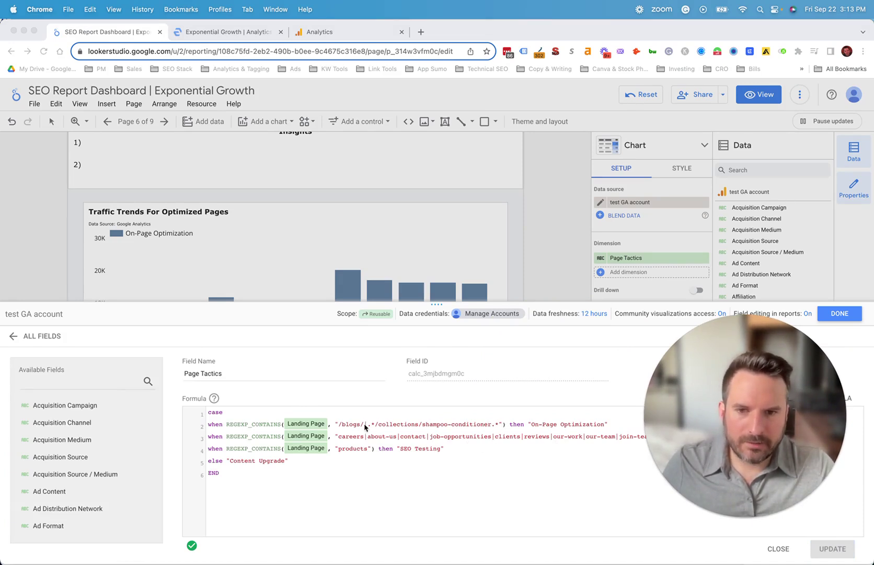
left_click(532, 429)
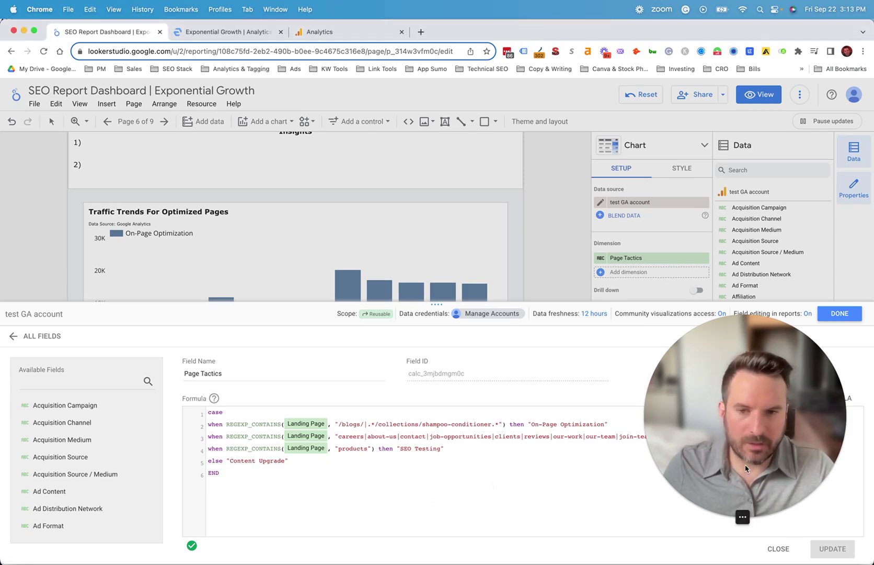
left_click(779, 549)
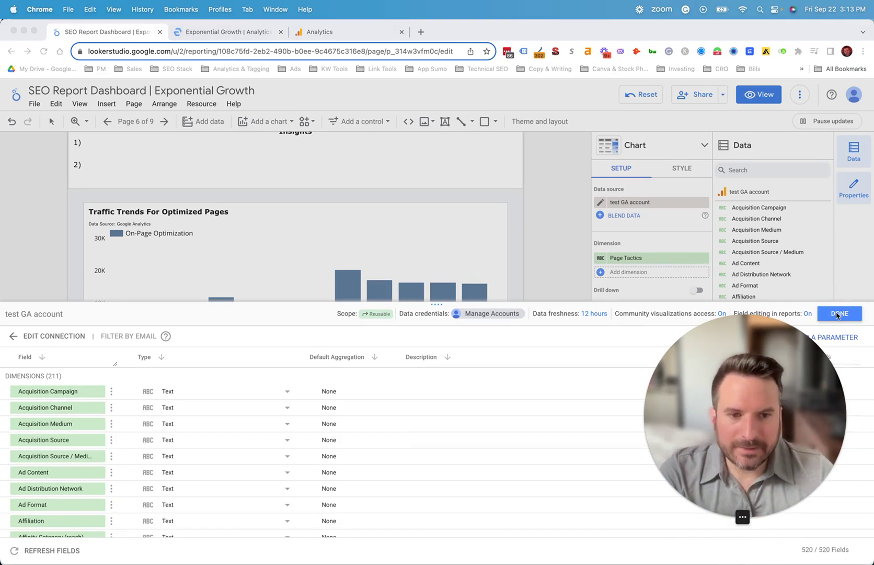
left_click(838, 314)
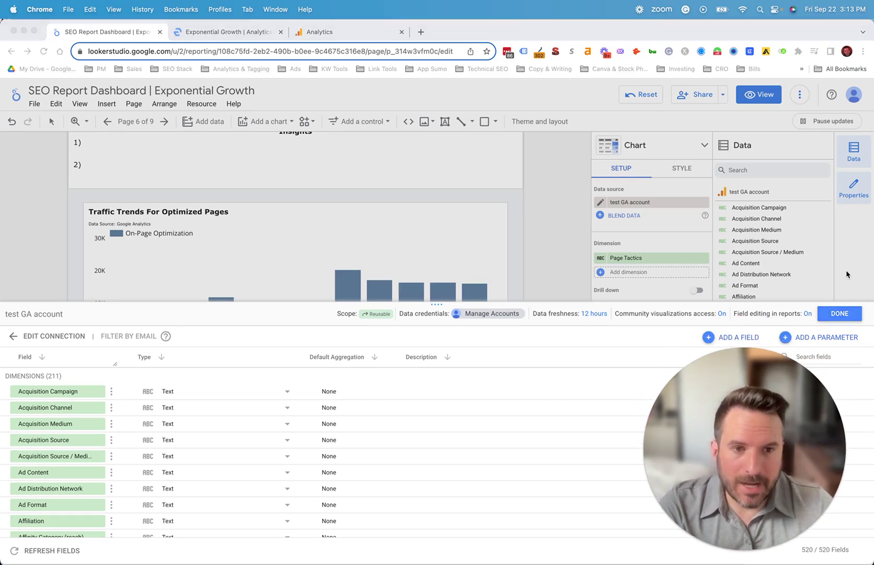
left_click(21, 336)
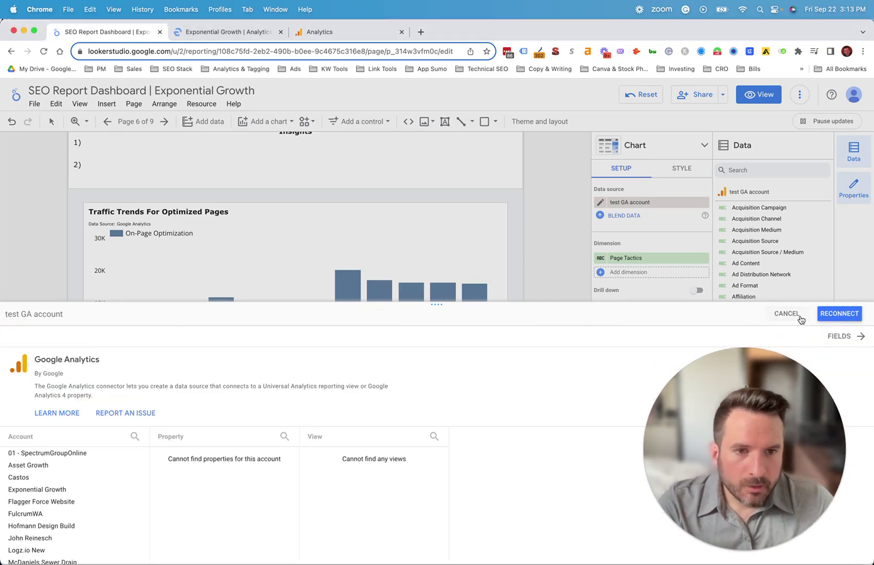
Step: Cancel the connection settings and go to the Brand & Non-Brand page to review its impressions
left_click(799, 314)
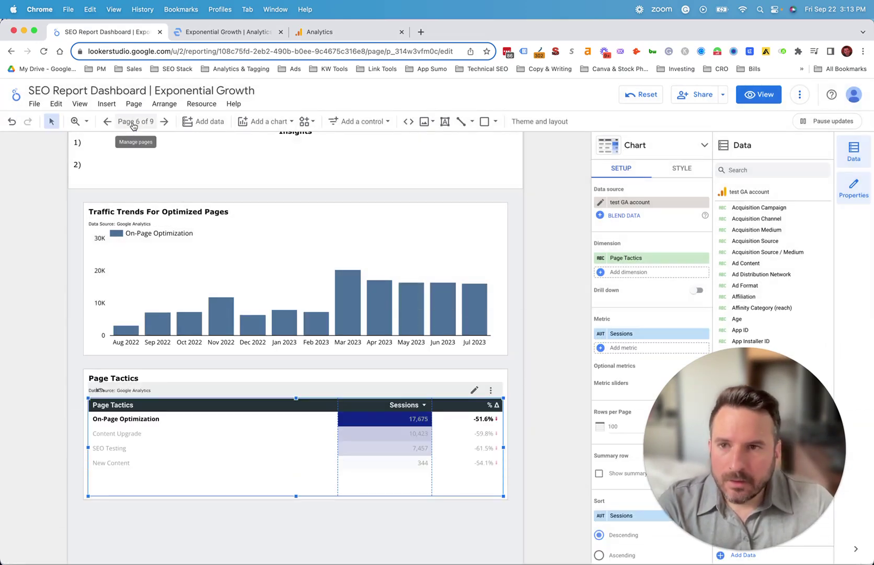
left_click(133, 121)
left_click(591, 437)
scroll(292, 302, "down", 1)
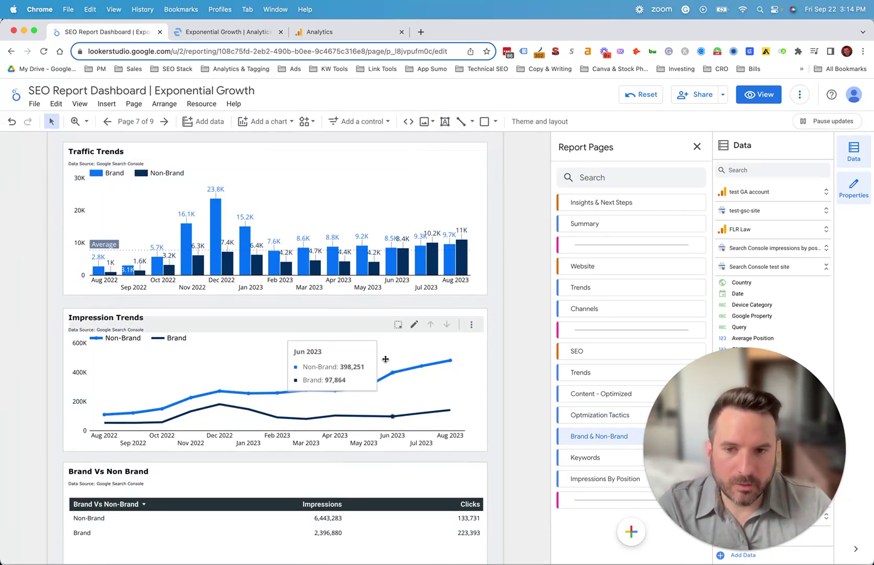
scroll(499, 339, "down", 1)
scroll(398, 313, "up", 1)
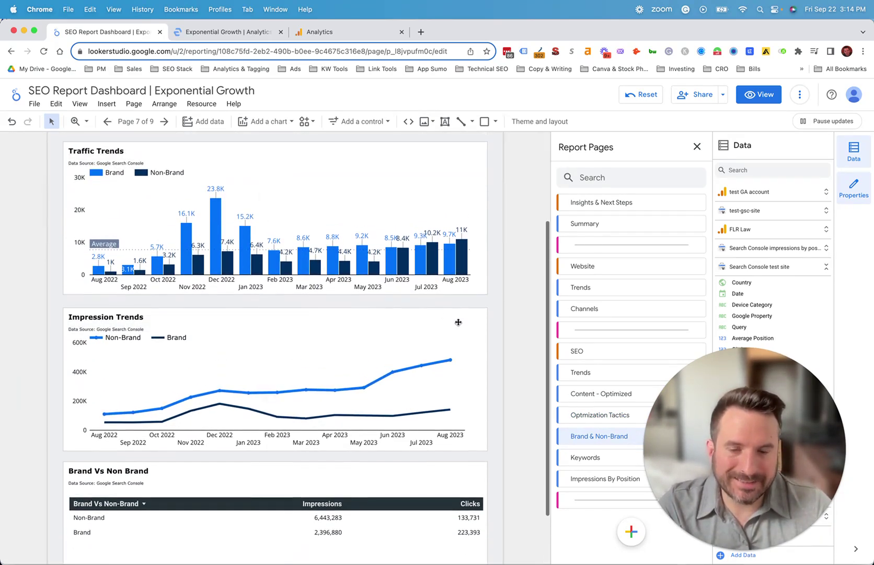
scroll(510, 333, "down", 1)
scroll(501, 335, "up", 1)
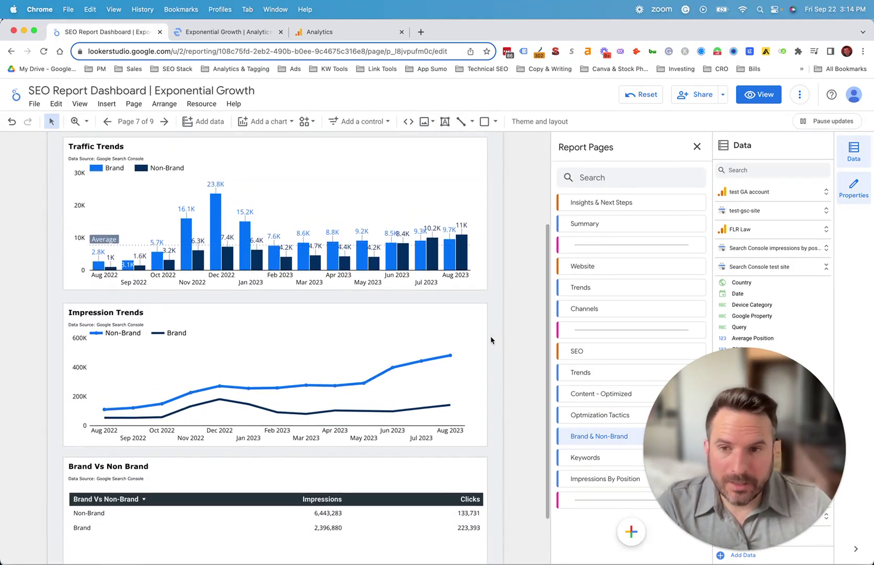
scroll(499, 337, "up", 1)
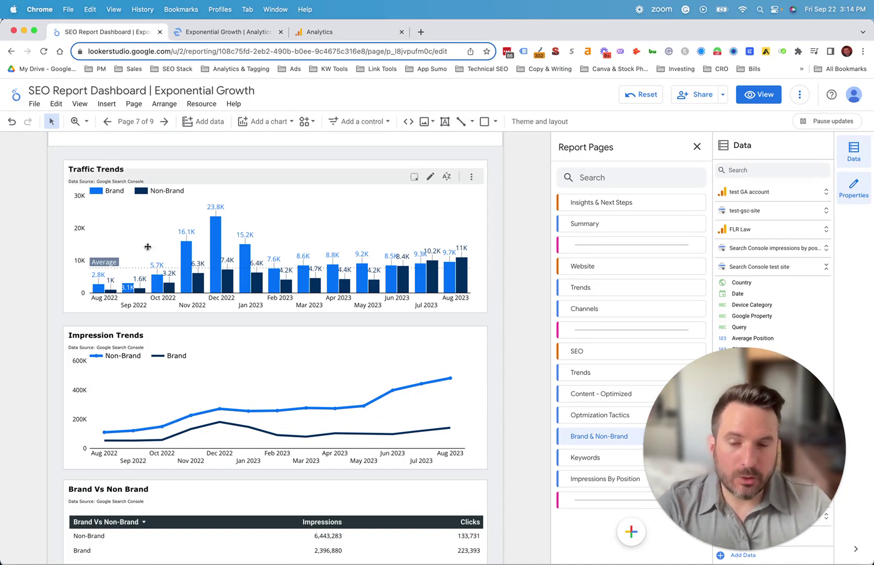
Step: Cross-filter the page's charts to the Brand row of the Brand Vs Non Brand table
scroll(460, 431, "down", 1)
scroll(307, 449, "down", 3)
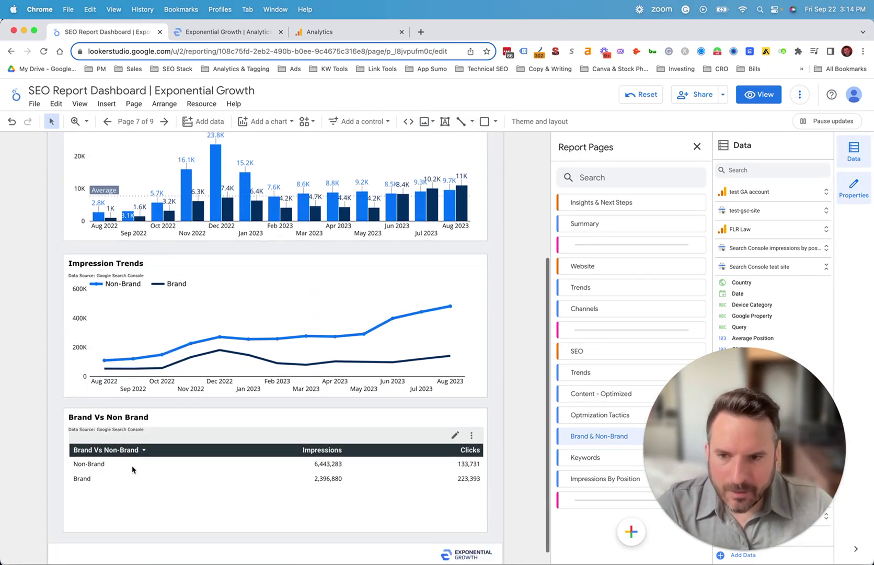
left_click(84, 481)
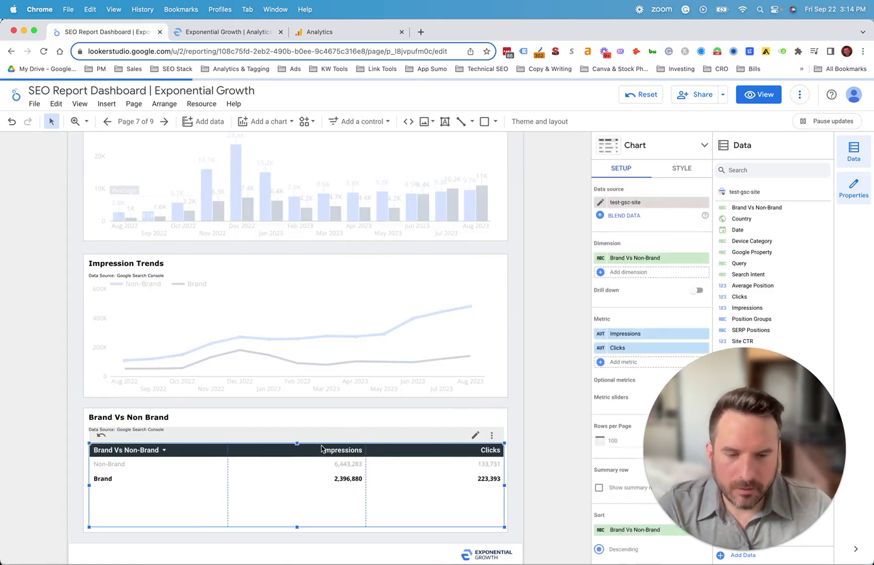
scroll(549, 315, "up", 3)
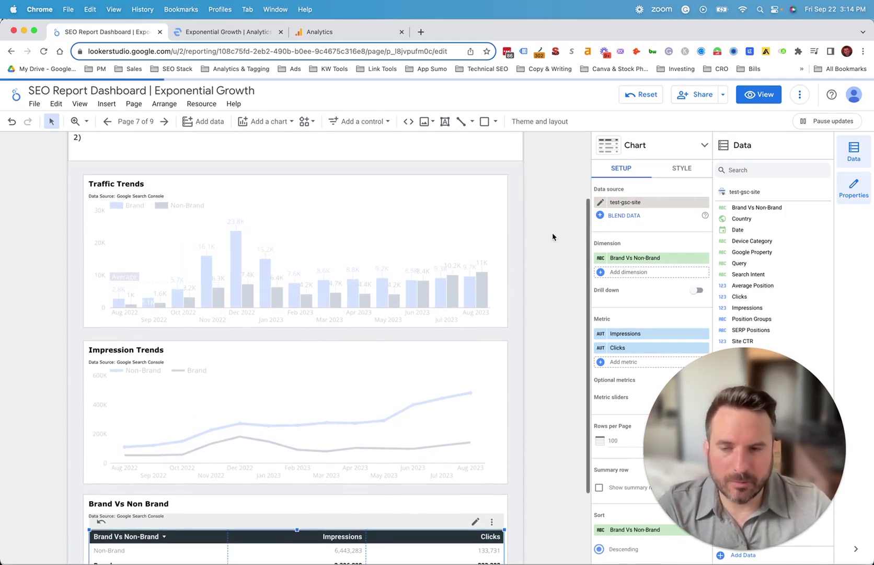
scroll(513, 381, "down", 1)
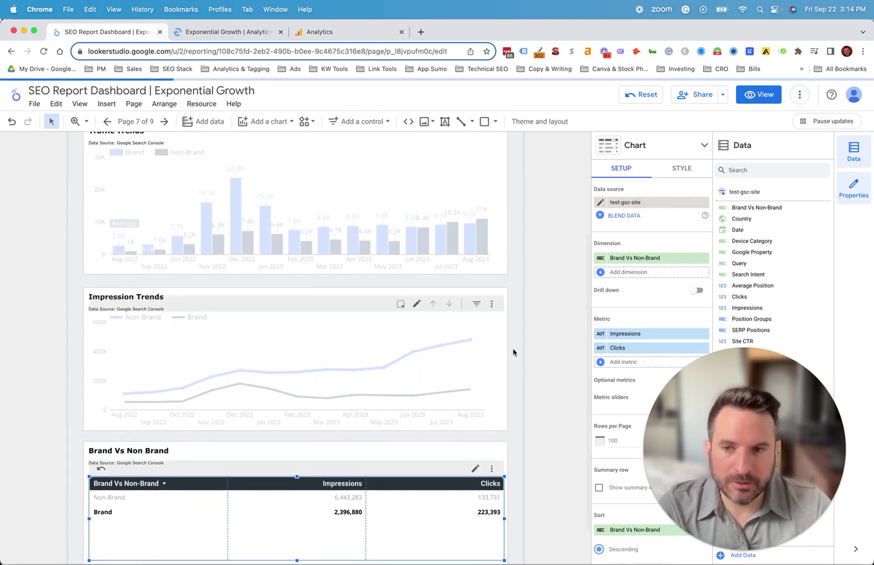
scroll(538, 350, "down", 1)
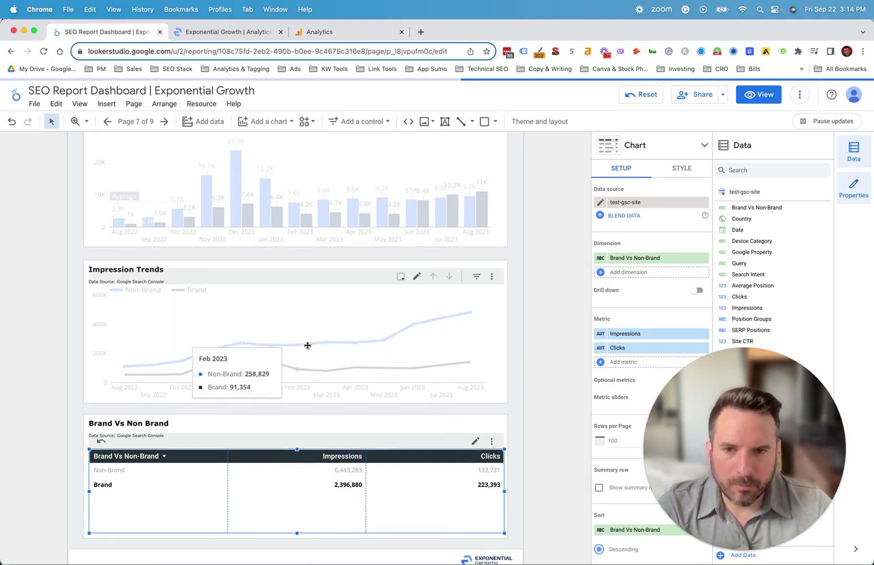
scroll(445, 256, "up", 2)
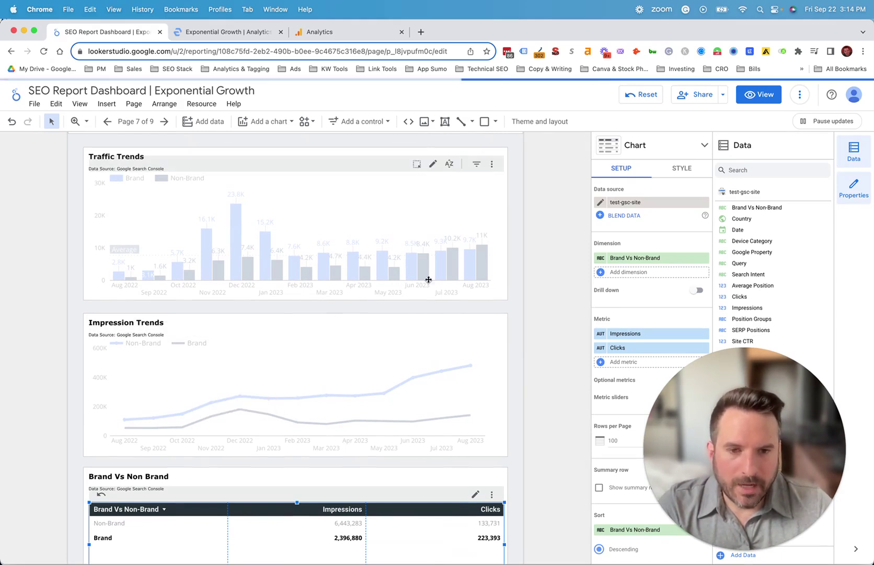
scroll(528, 331, "down", 2)
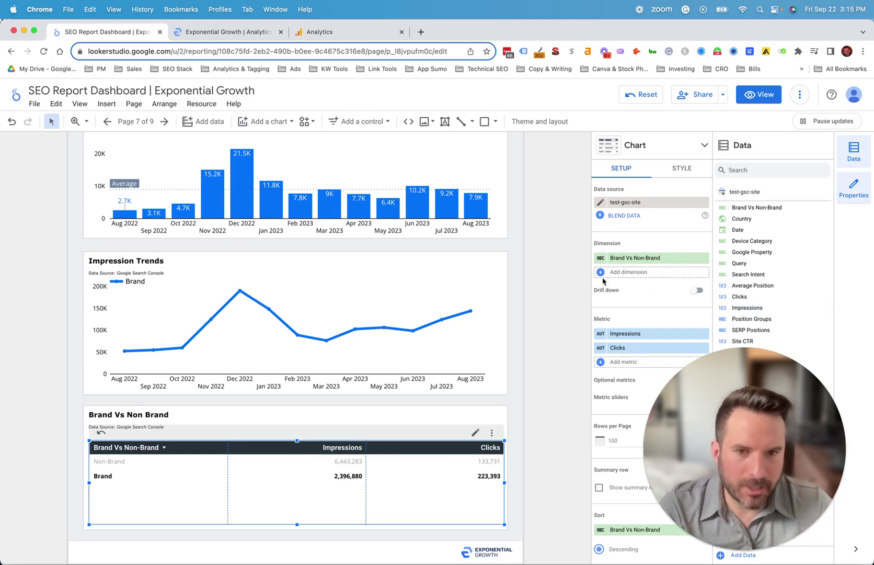
Step: Switch the filter to Non-Brand data (6,443,283 impressions, 133,731 clicks)
left_click(573, 261)
scroll(486, 256, "up", 2)
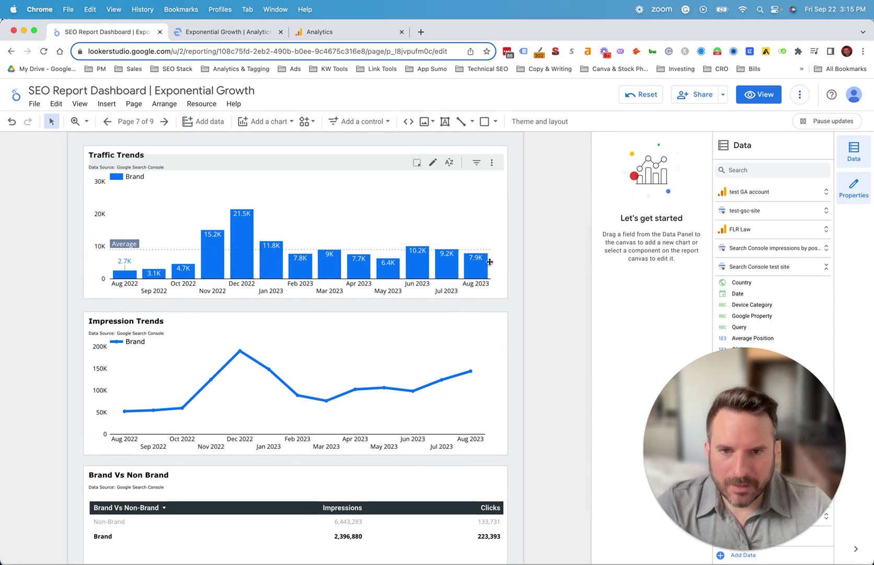
scroll(468, 324, "down", 3)
left_click(119, 476)
left_click(107, 472)
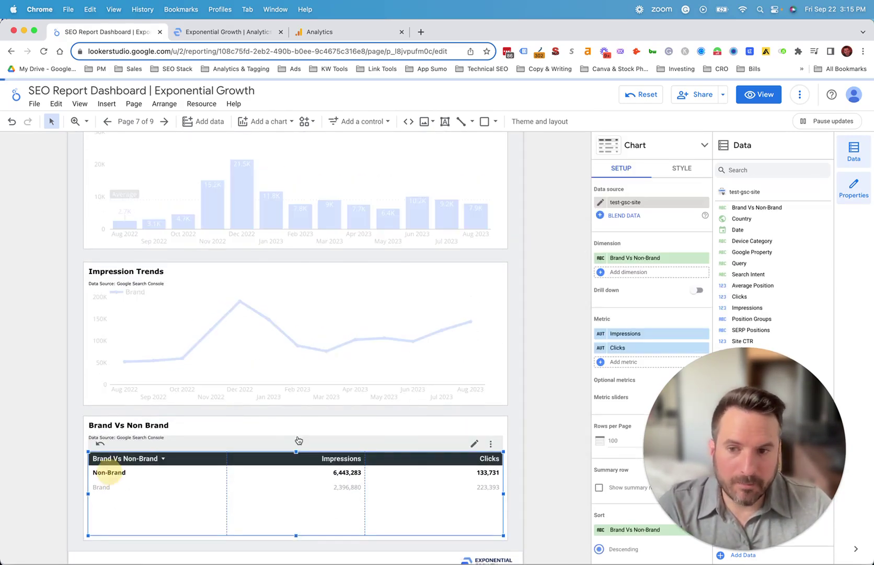
scroll(521, 333, "up", 4)
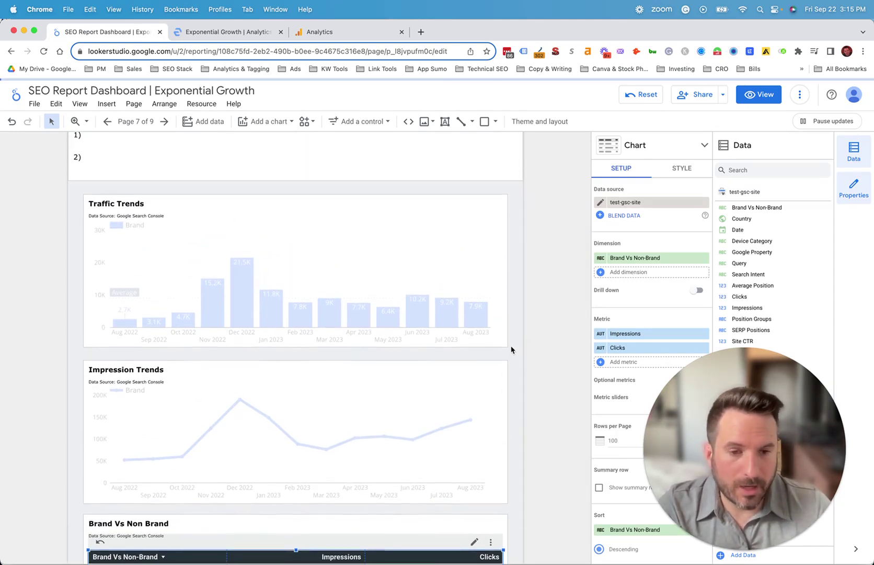
scroll(553, 347, "down", 4)
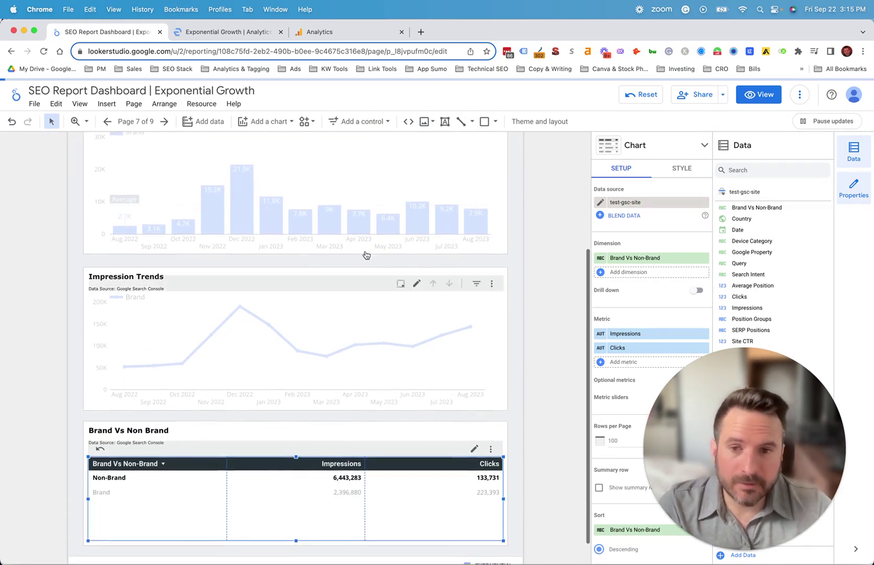
Step: Go to the Keywords page from the report page list
left_click(131, 123)
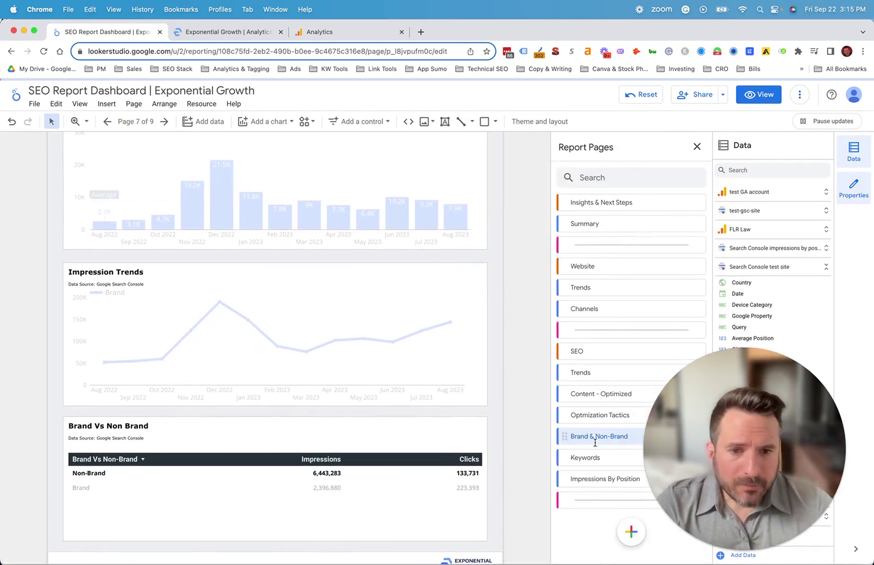
left_click(594, 459)
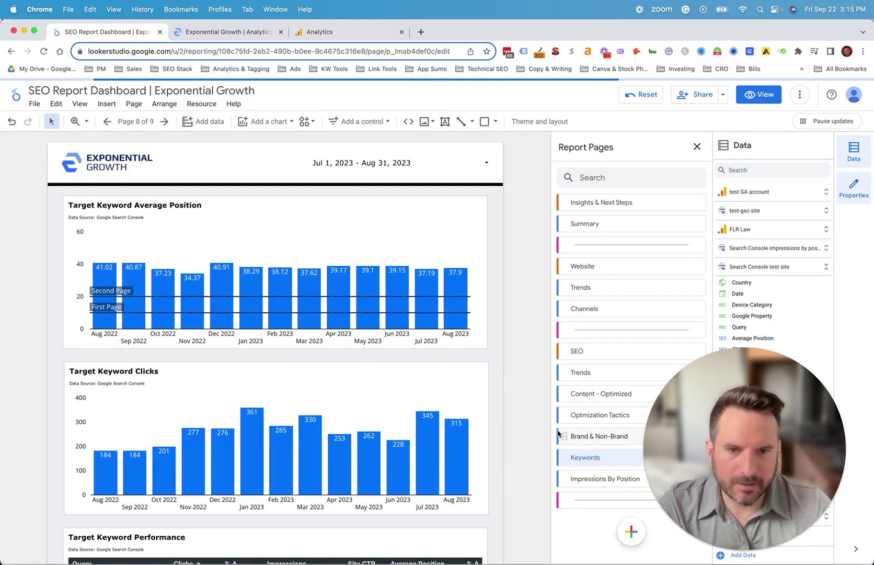
scroll(489, 397, "down", 3)
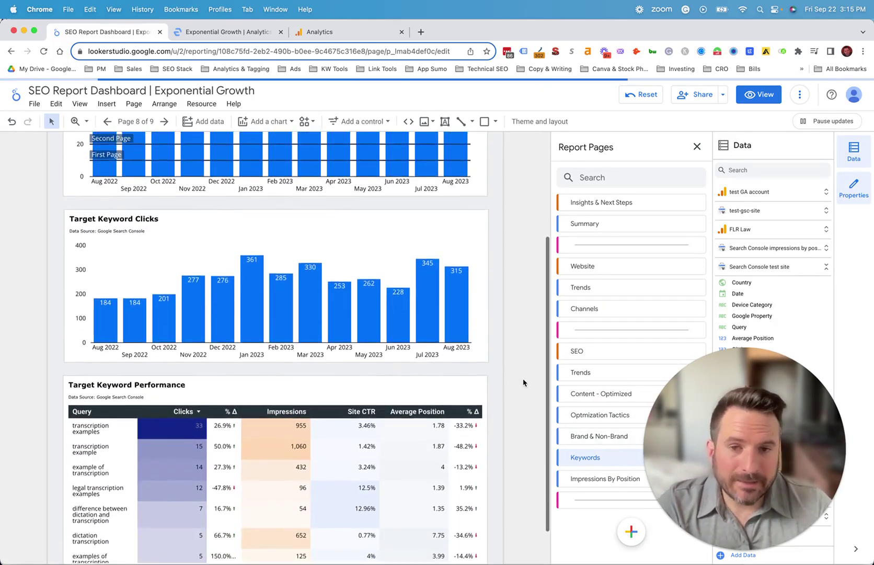
scroll(522, 390, "up", 3)
scroll(518, 391, "down", 1)
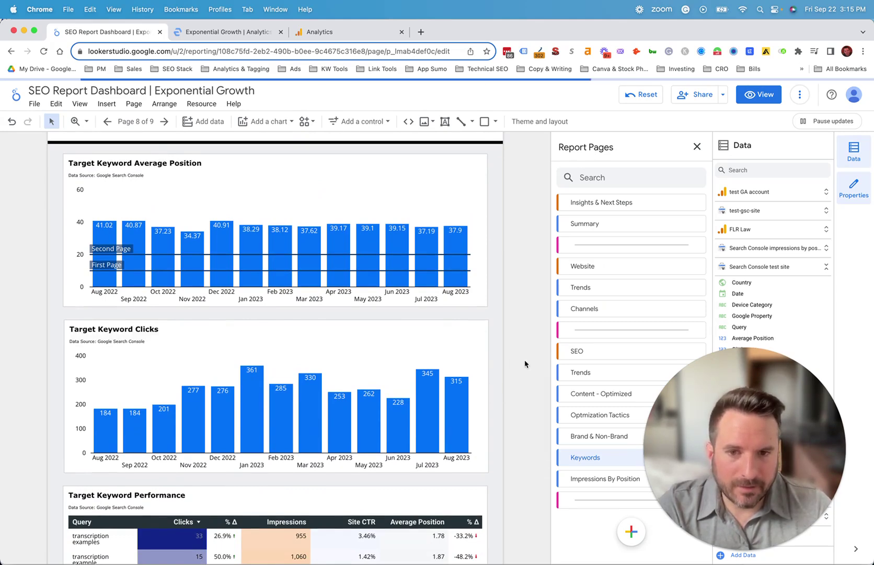
scroll(522, 360, "down", 5)
Step: Filter the keyword charts to the 'transcription examples' query
left_click(305, 422)
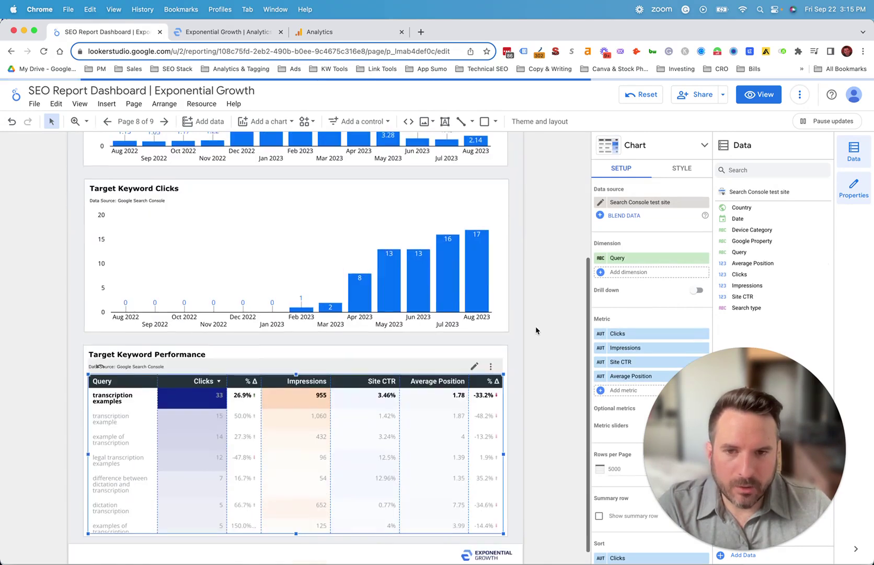
scroll(133, 339, "up", 6)
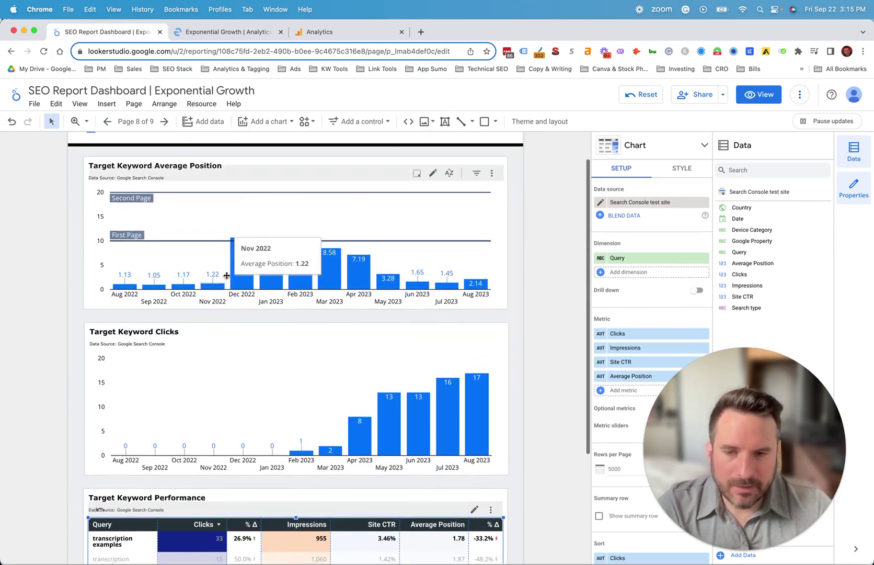
mouse_move(248, 255)
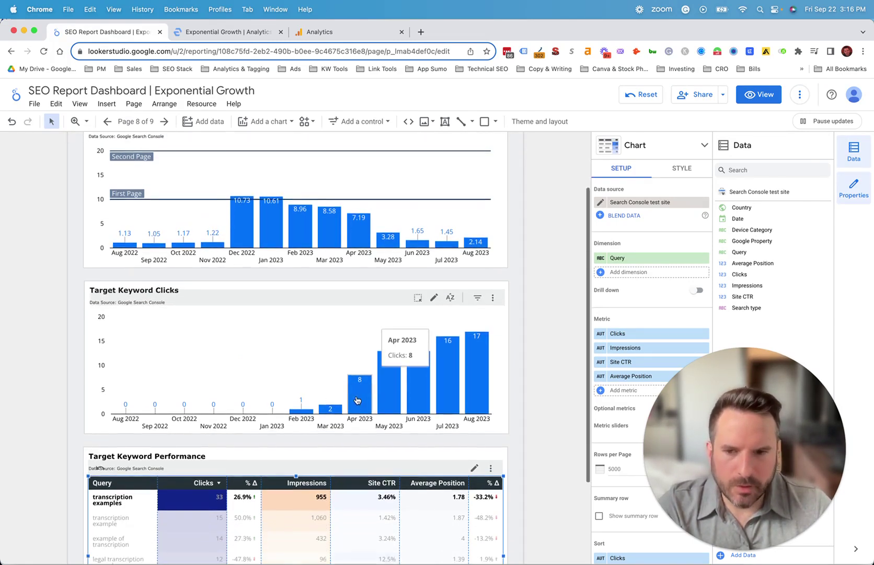
scroll(397, 366, "down", 3)
Step: Filter the keyword charts to 'legal transcription examples'
left_click(108, 487)
scroll(26, 381, "up", 4)
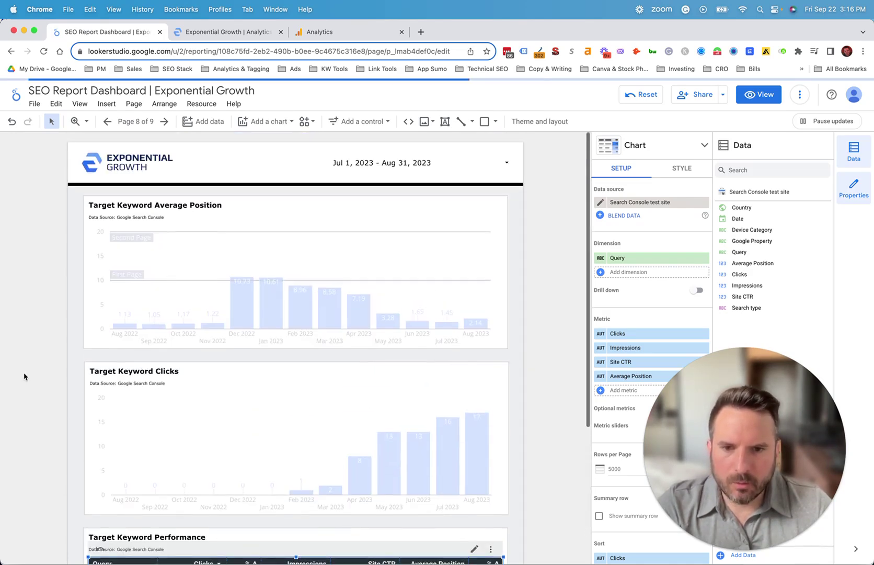
scroll(90, 384, "down", 1)
mouse_move(134, 228)
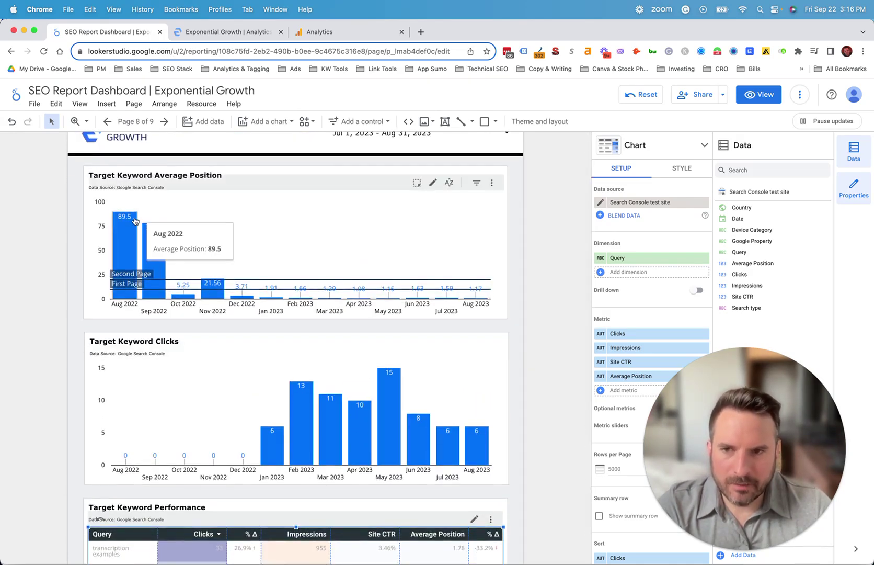
mouse_move(150, 248)
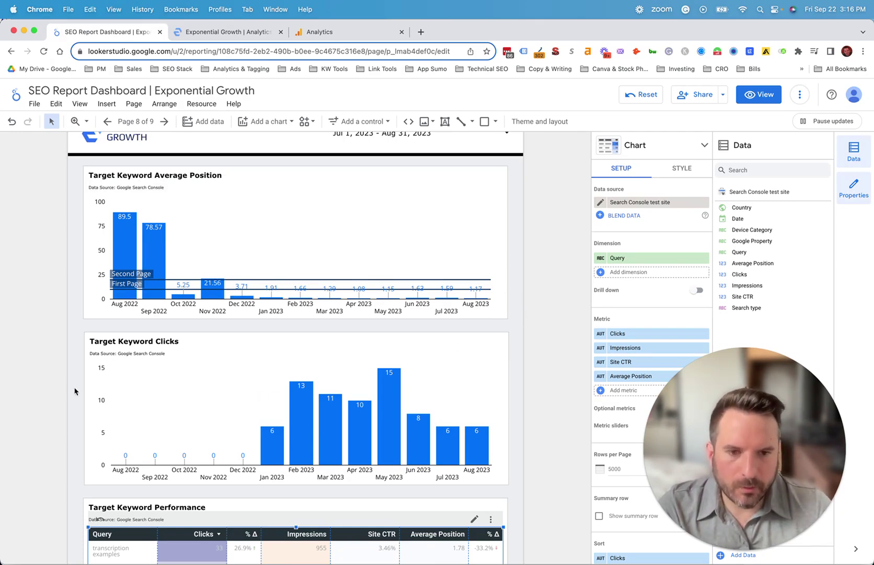
Step: Scroll through the Target Keyword Performance table to compare other keywords' position and click trends
scroll(49, 366, "down", 3)
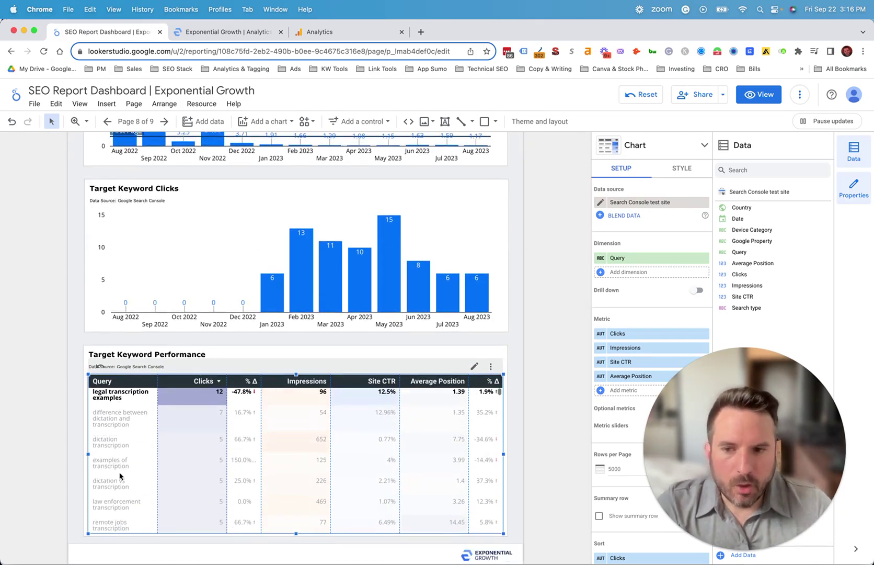
scroll(121, 475, "down", 2)
scroll(83, 435, "up", 1)
scroll(170, 422, "up", 2)
scroll(190, 485, "down", 2)
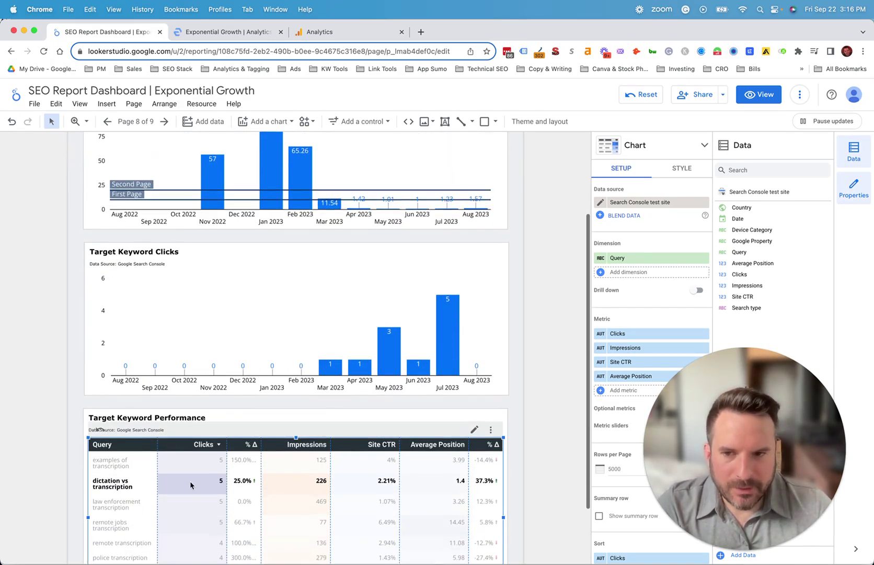
scroll(432, 460, "down", 3)
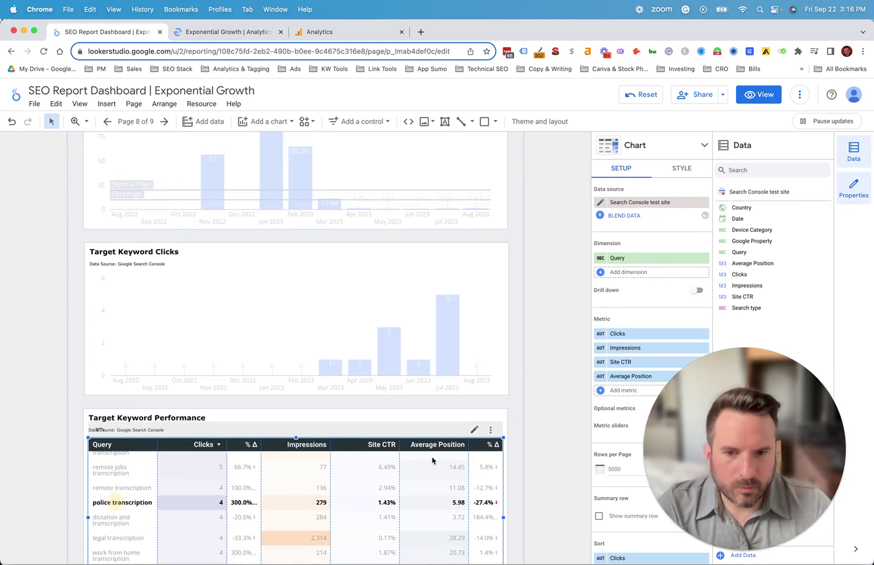
scroll(567, 361, "up", 1)
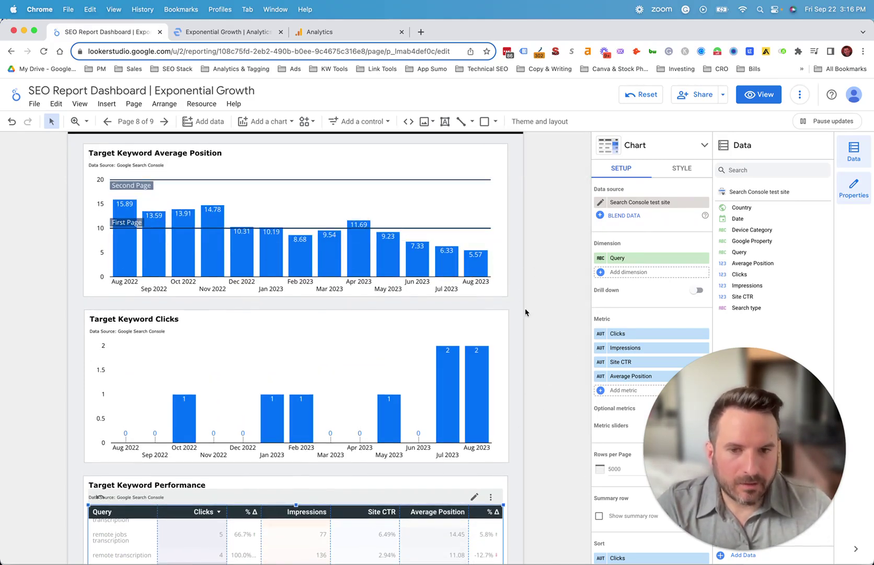
scroll(523, 313, "down", 3)
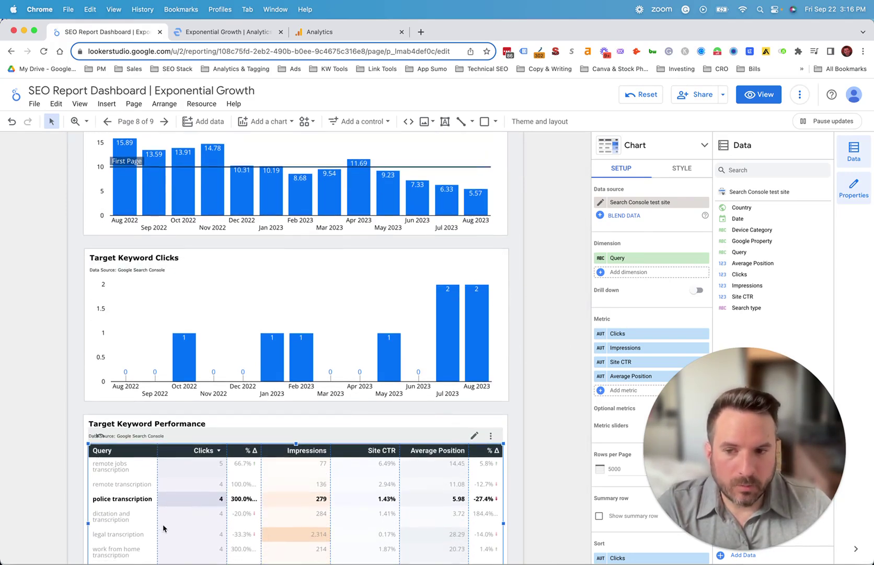
scroll(157, 525, "down", 5)
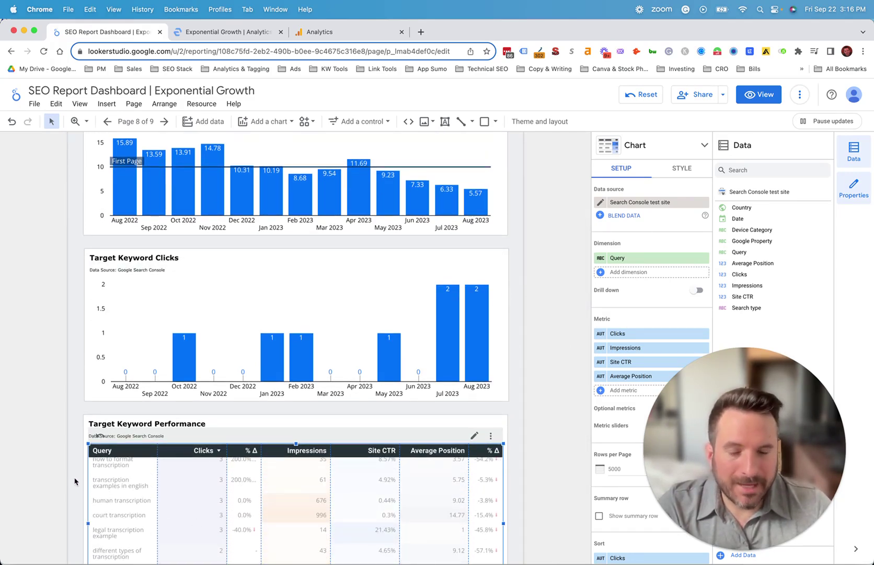
scroll(53, 361, "up", 5)
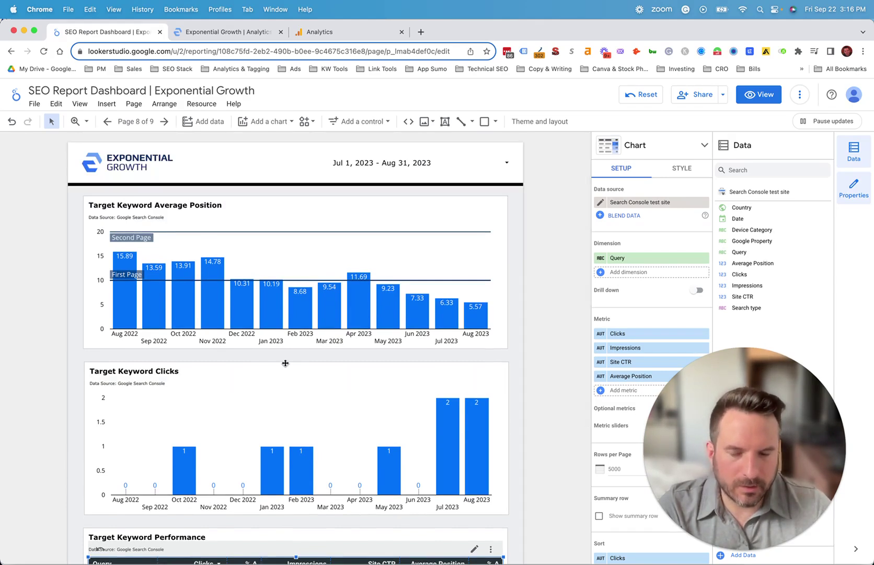
Step: Go to the Impressions By Position page from the report page list
left_click(134, 121)
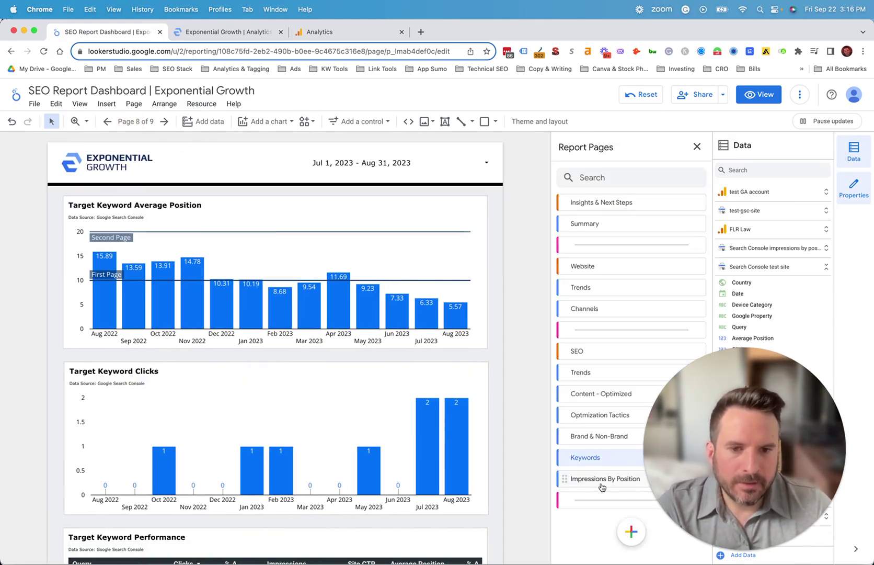
left_click(602, 487)
scroll(531, 402, "down", 3)
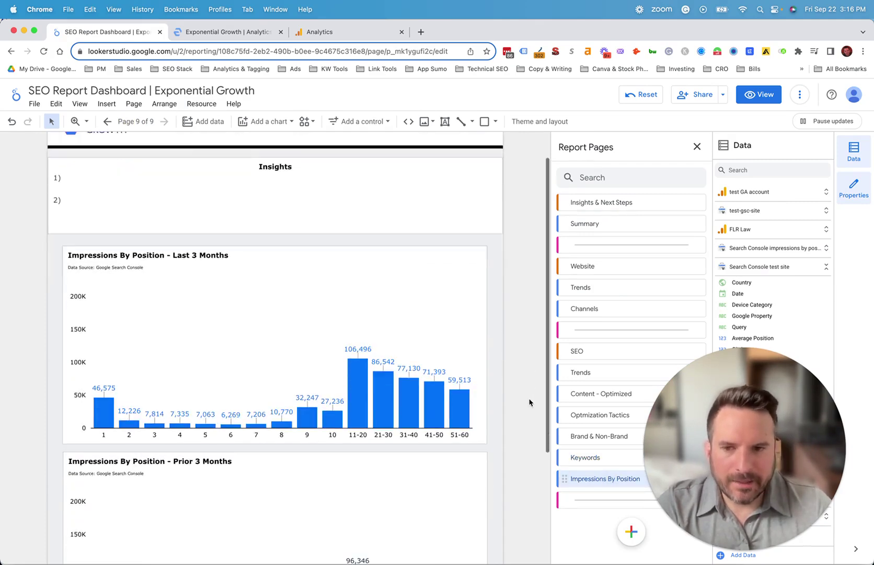
scroll(530, 402, "down", 5)
Step: Select the Last 3 Months impressions chart and compare it with Prior 3 Months (11-20 leading at 106,496)
left_click(291, 222)
scroll(122, 310, "up", 3)
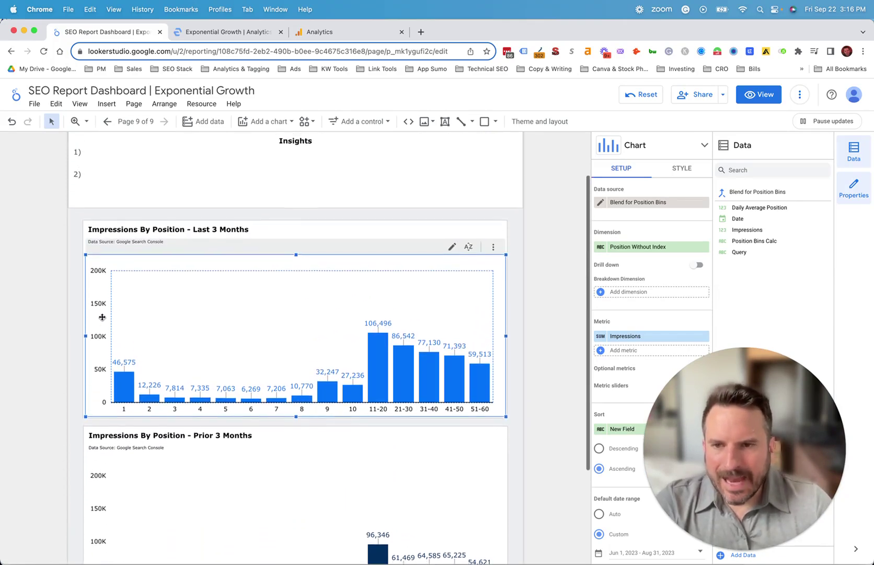
scroll(143, 380, "down", 1)
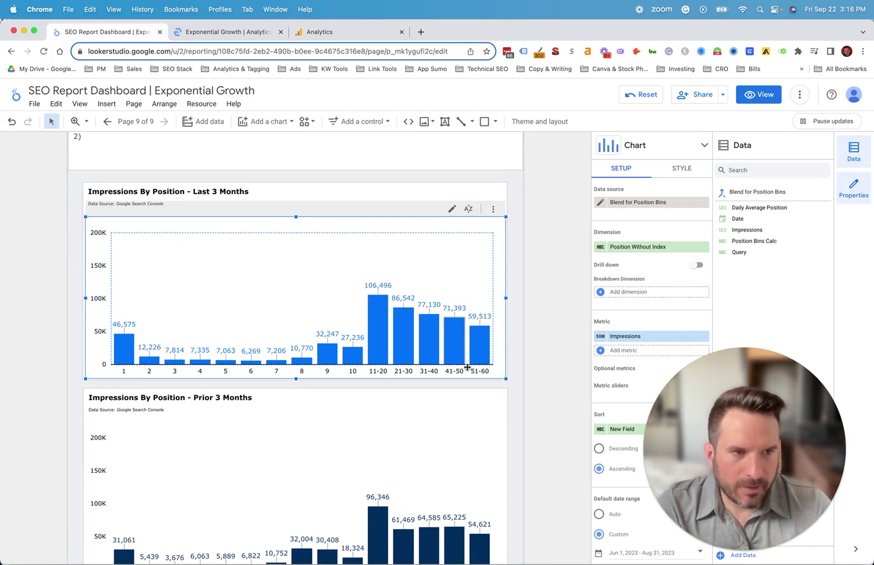
scroll(561, 369, "down", 1)
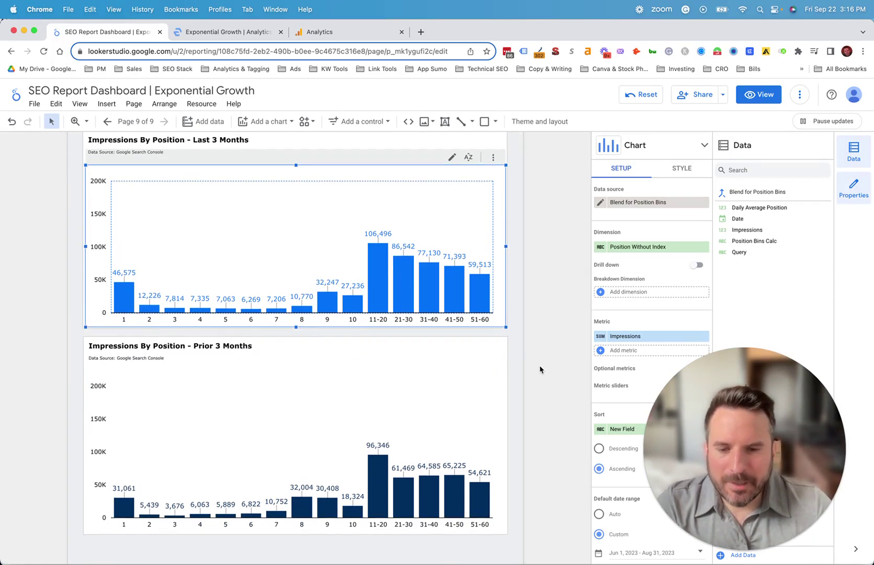
scroll(155, 212, "up", 1)
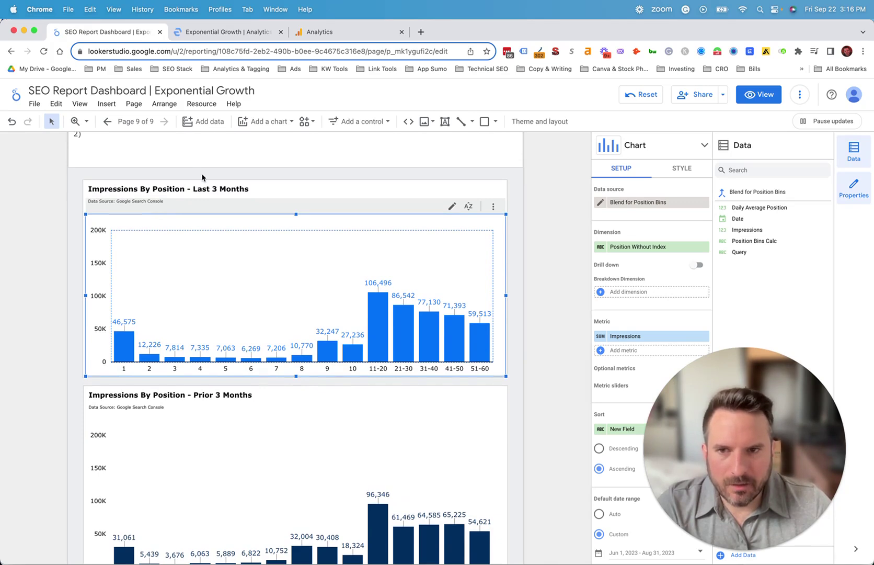
scroll(234, 424, "down", 1)
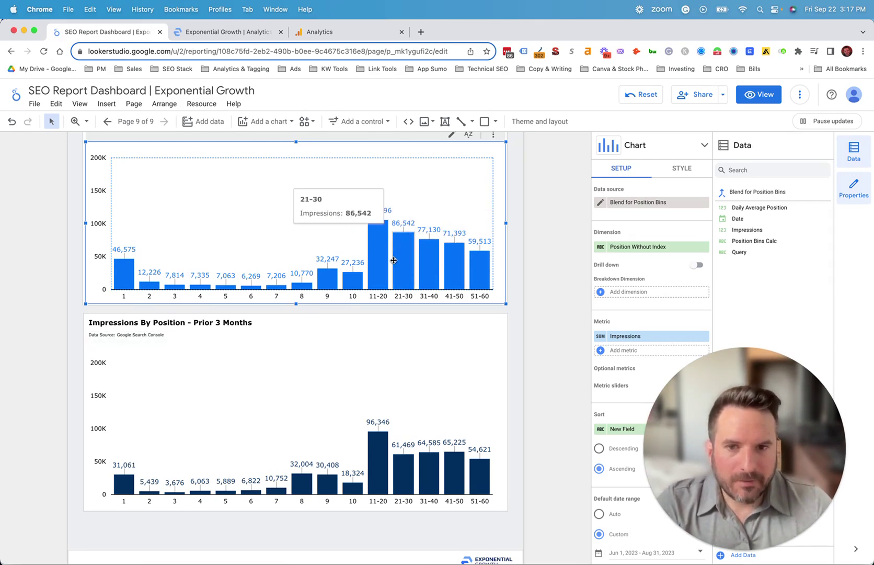
mouse_move(377, 236)
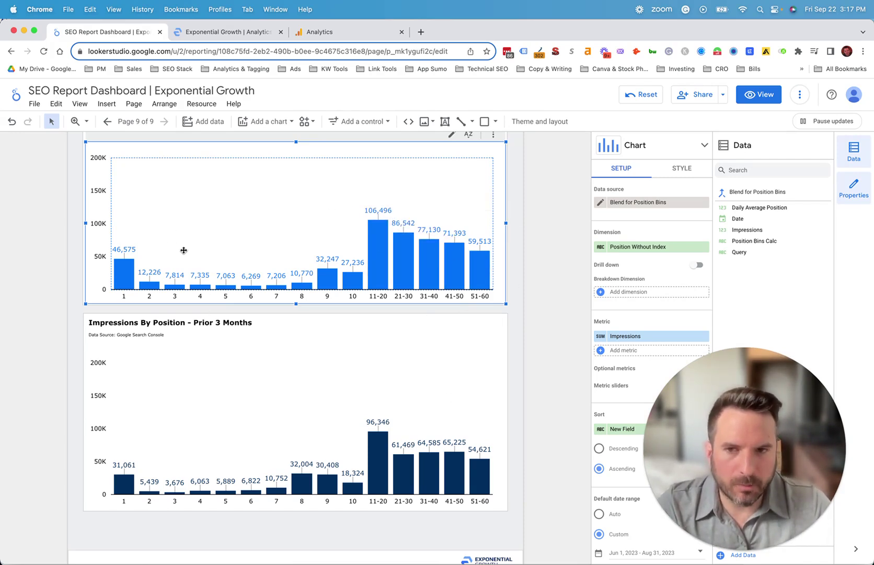
scroll(549, 358, "down", 1)
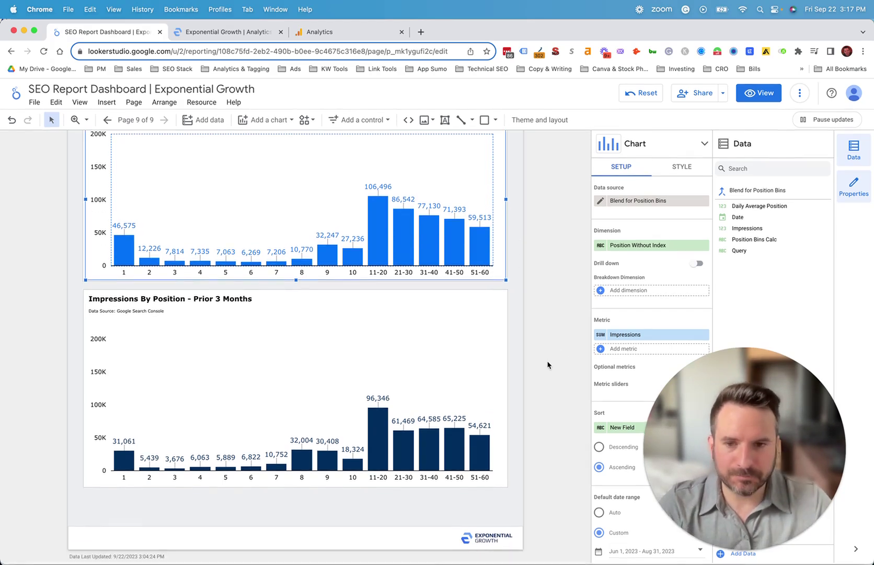
scroll(550, 362, "up", 2)
scroll(550, 365, "up", 1)
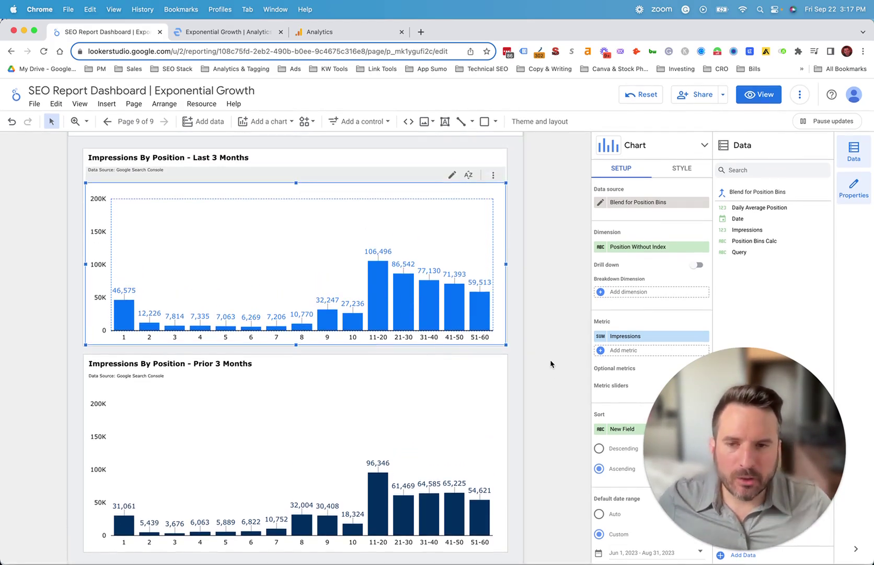